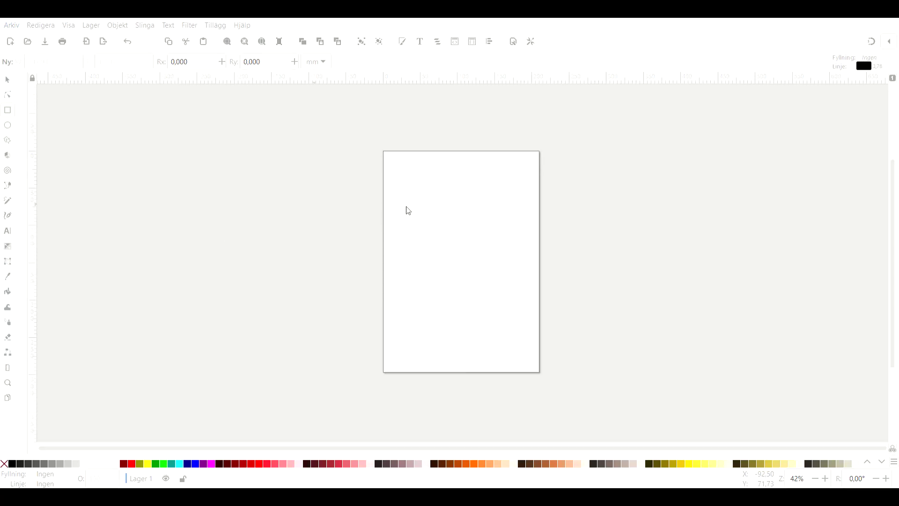
- Change the page orientation from portrait to landscape
key(ctrl+shift+z)
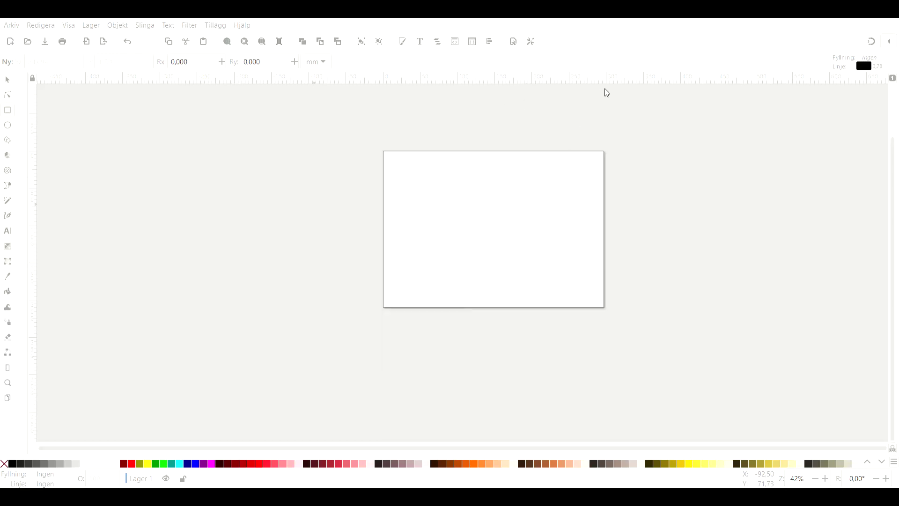
click(438, 192)
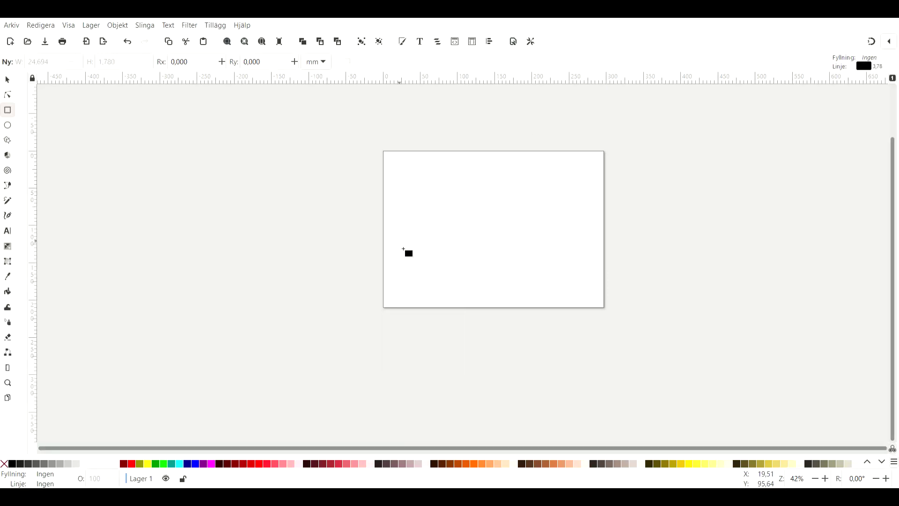
ctrl+scroll(664, 223, up, 1)
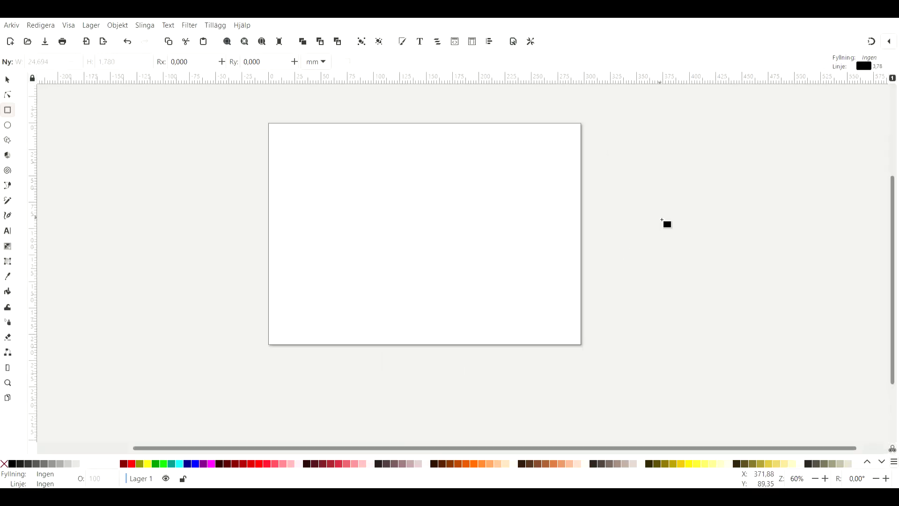
ctrl+scroll(609, 230, up, 1)
ctrl+scroll(604, 228, down, 1)
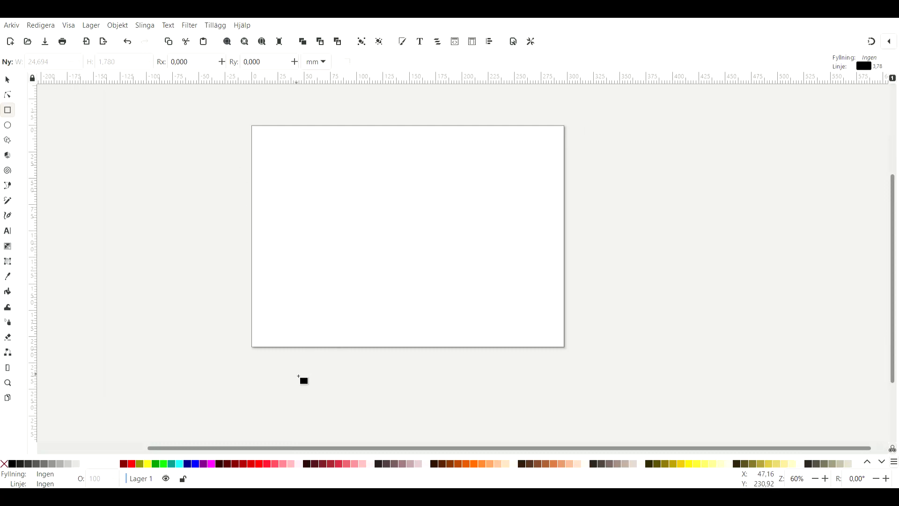
click(8, 81)
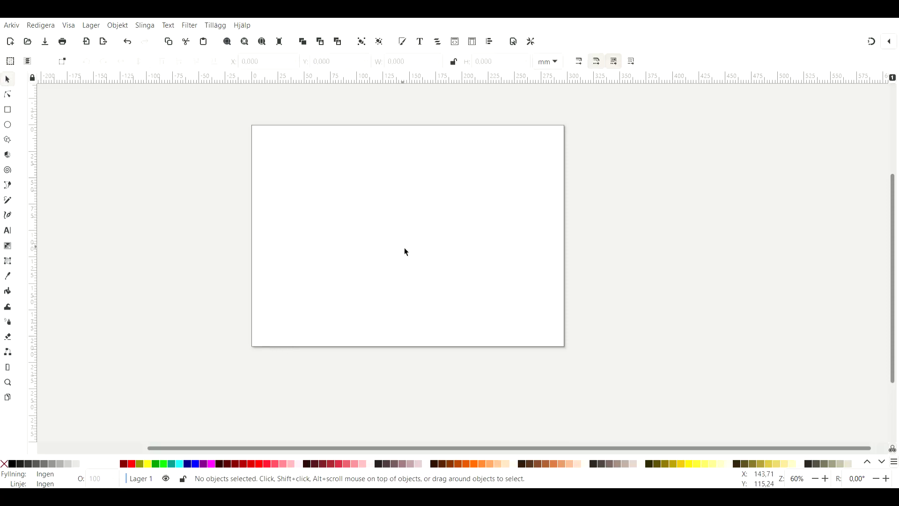
scroll(411, 268, up, 10)
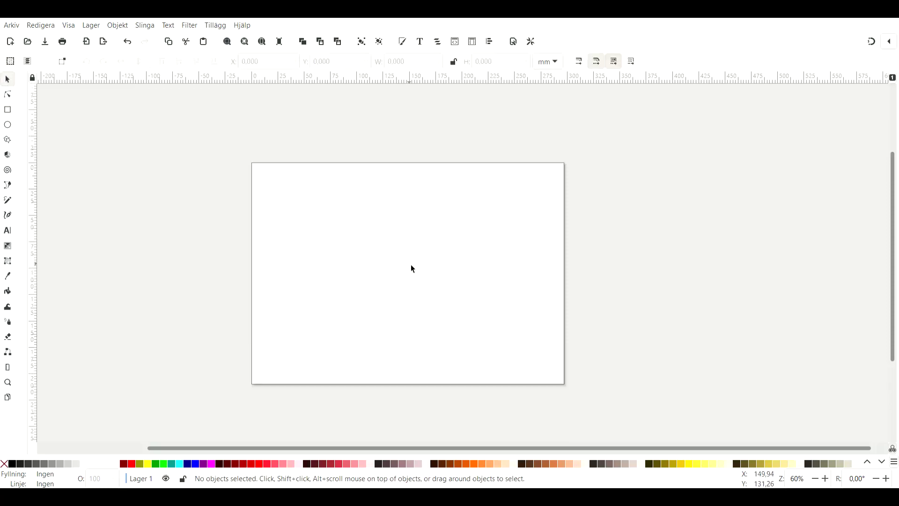
scroll(412, 268, down, 12)
scroll(411, 265, down, 6)
scroll(412, 266, up, 14)
scroll(411, 266, down, 12)
scroll(412, 269, up, 8)
scroll(411, 269, right, 10)
scroll(411, 270, left, 6)
scroll(411, 270, left, 10)
scroll(411, 269, right, 14)
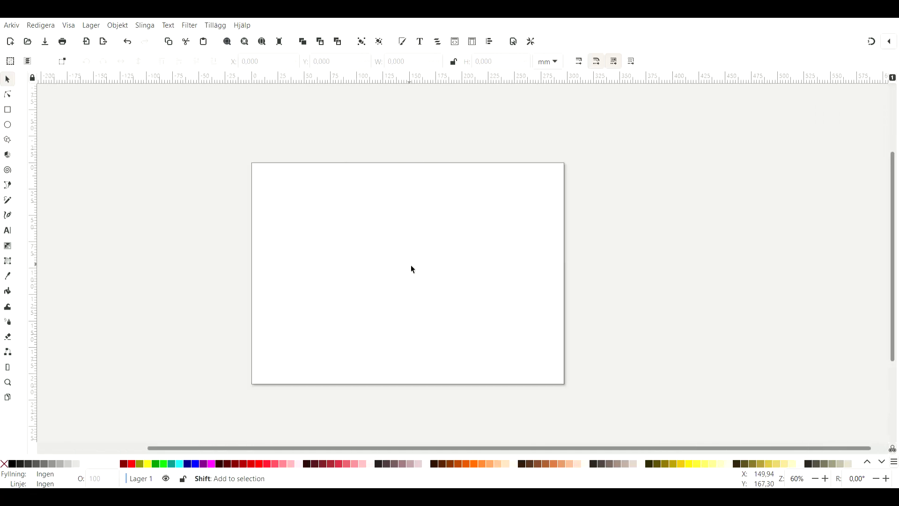
scroll(411, 265, left, 10)
scroll(412, 265, right, 3)
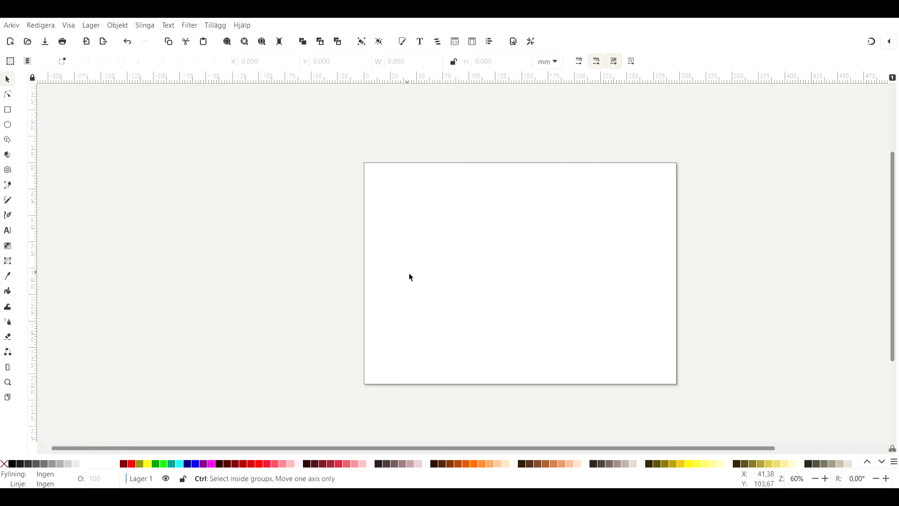
scroll(409, 272, down, 2)
scroll(409, 273, down, 2)
scroll(428, 281, up, 5)
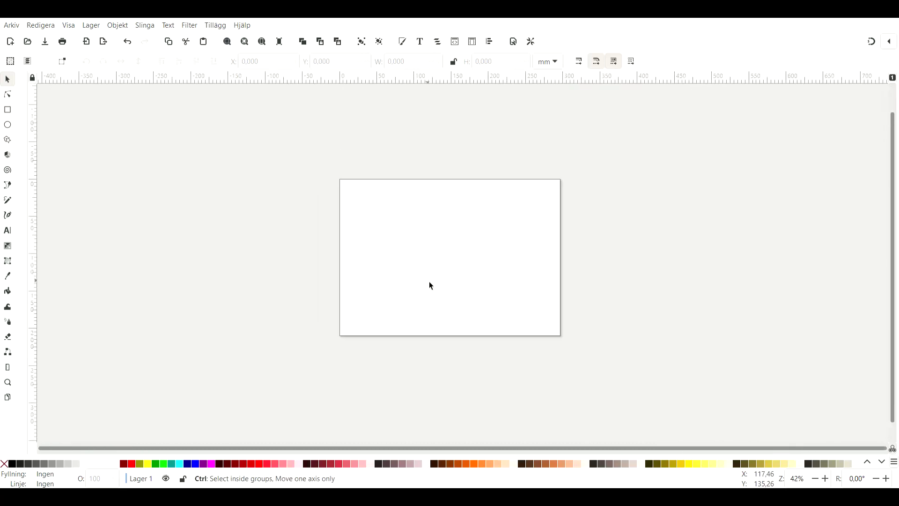
scroll(429, 282, down, 3)
scroll(429, 282, up, 3)
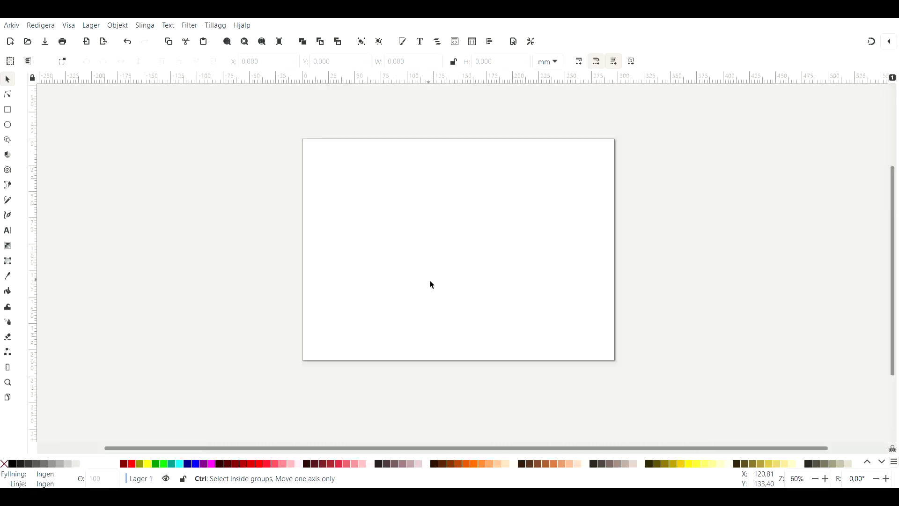
scroll(431, 284, down, 1)
scroll(313, 140, up, 3)
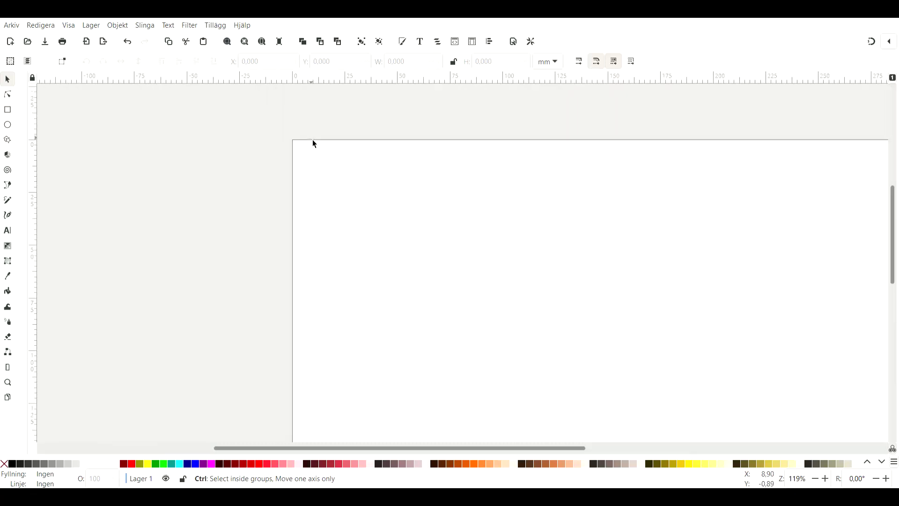
scroll(306, 145, down, 4)
scroll(450, 143, up, 3)
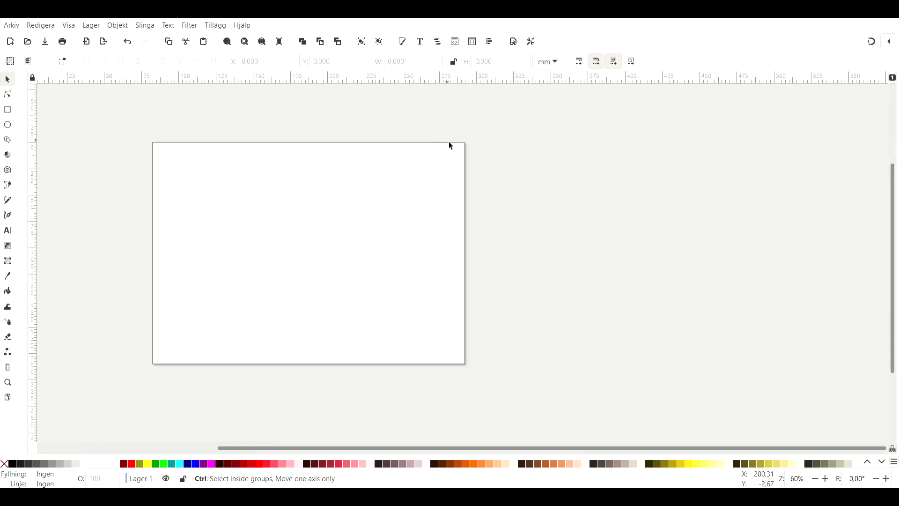
scroll(504, 151, down, 7)
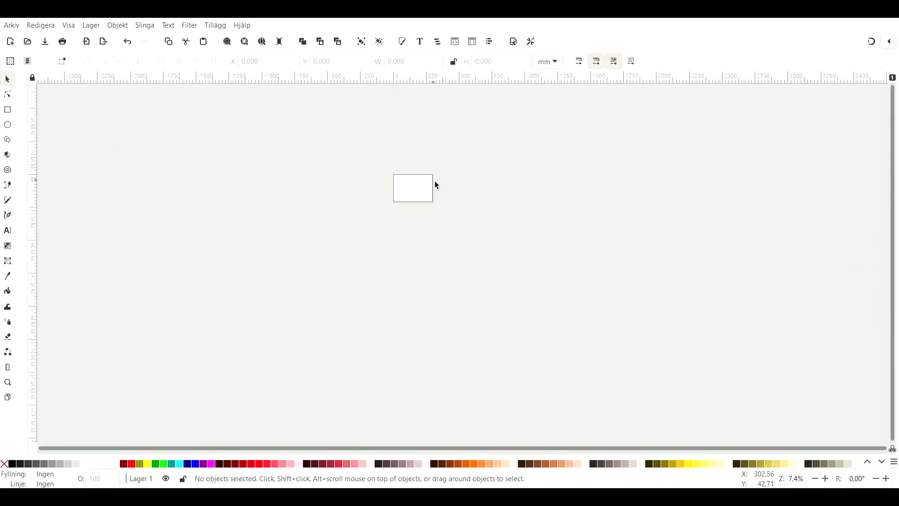
scroll(336, 206, up, 1)
scroll(335, 206, up, 3)
scroll(443, 208, down, 3)
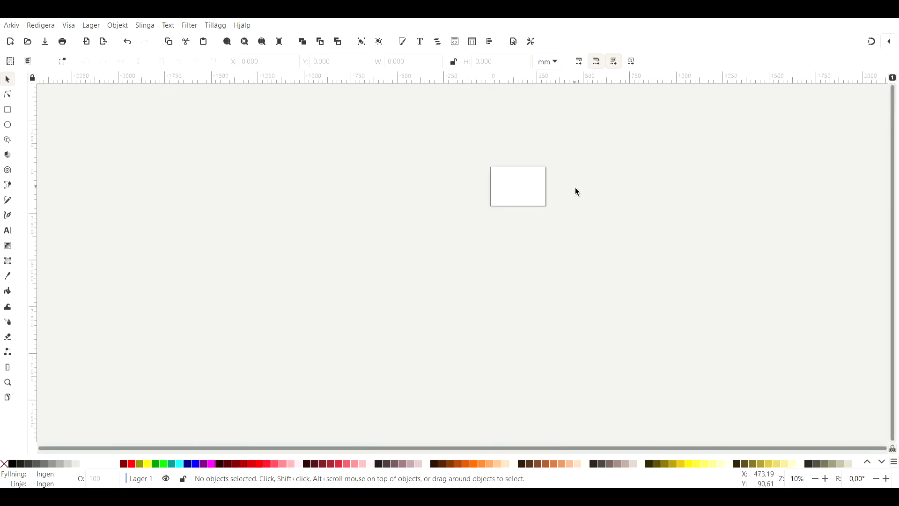
scroll(562, 206, up, 2)
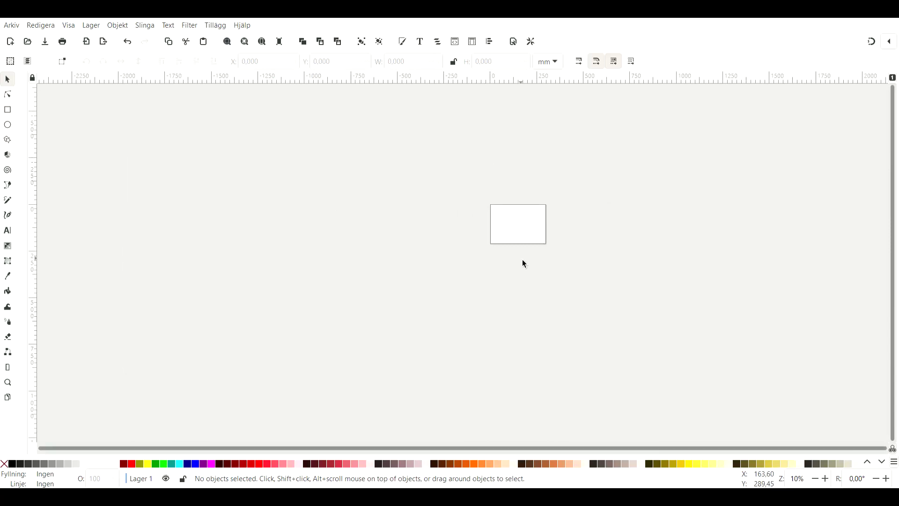
scroll(454, 235, left, 5)
scroll(452, 238, right, 5)
scroll(444, 236, right, 6)
scroll(444, 237, left, 4)
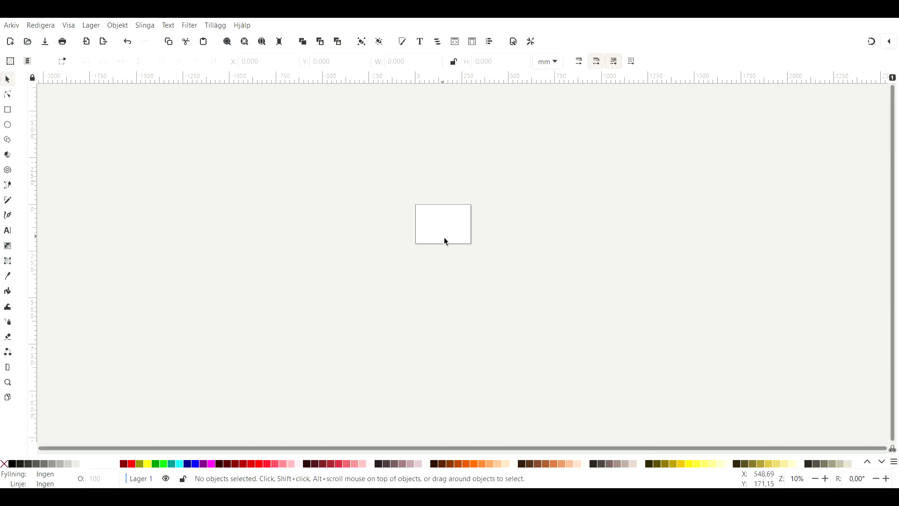
scroll(444, 237, down, 4)
scroll(444, 237, up, 6)
scroll(444, 237, down, 3)
scroll(444, 238, up, 2)
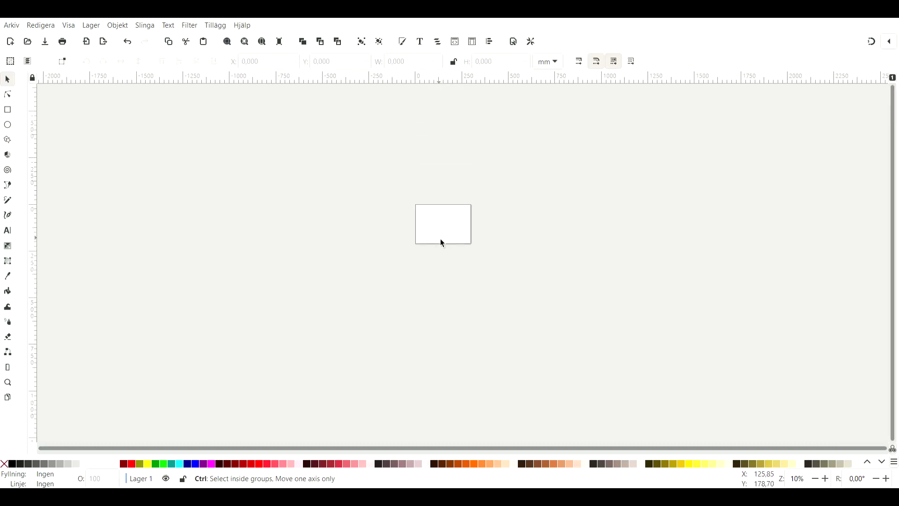
- Draw a rectangle about 145 mm wide and 63 mm high in the upper middle of the page
scroll(440, 238, up, 2)
scroll(440, 238, up, 2)
scroll(449, 228, up, 2)
scroll(444, 238, up, 1)
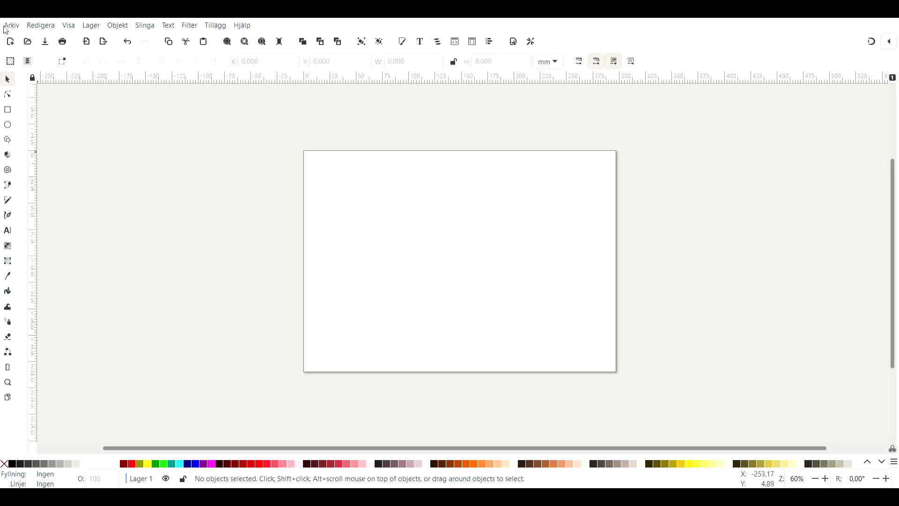
click(8, 111)
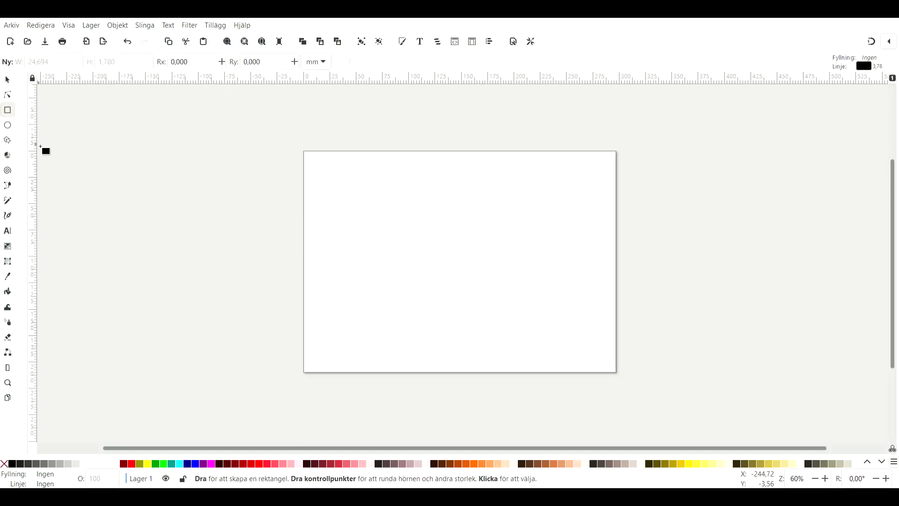
drag(383, 191, 537, 257)
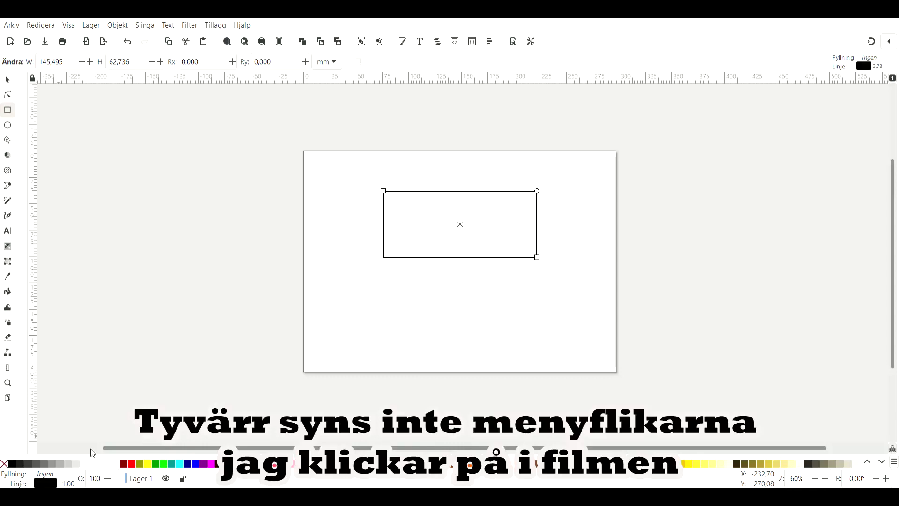
- Try outline widths of 4 mm and 0.5 mm on the rectangle and return it to 1 mm
click(92, 352)
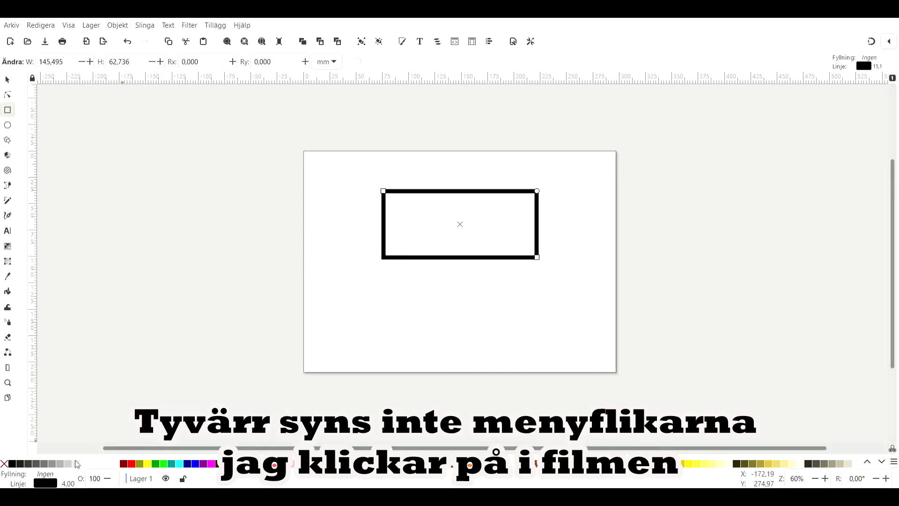
click(94, 440)
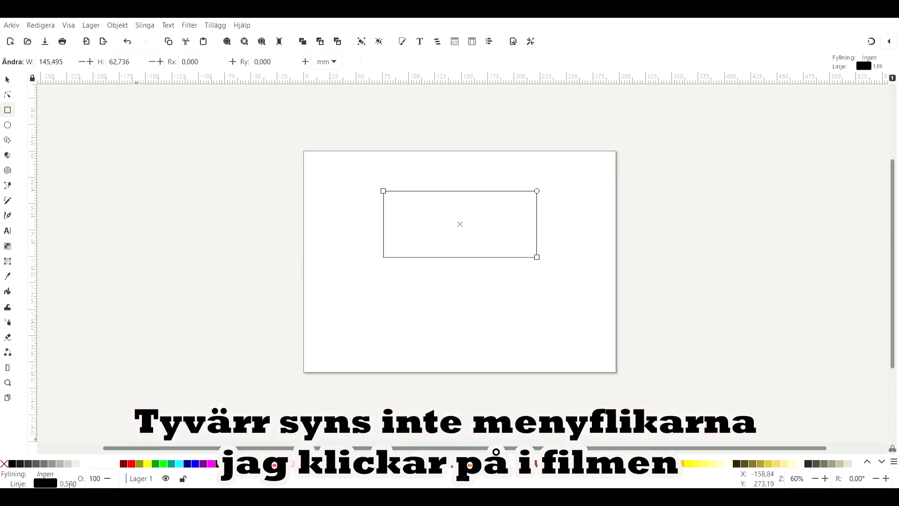
click(85, 404)
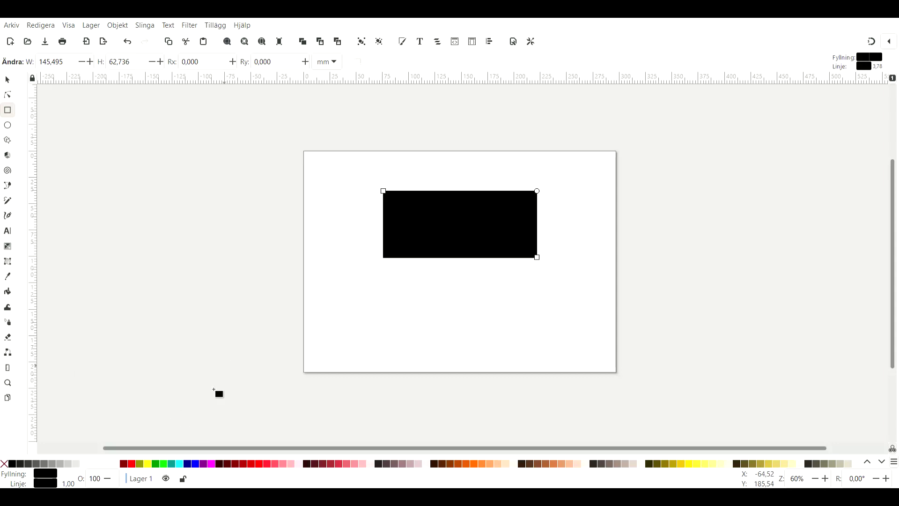
- Try red and green fills on the rectangle, settle on yellow (#FFFF00), and deselect it
click(132, 464)
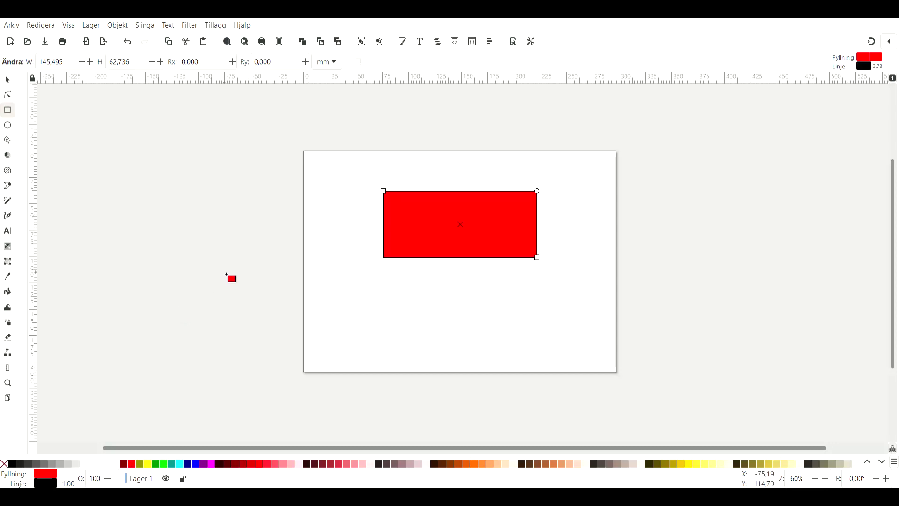
click(150, 463)
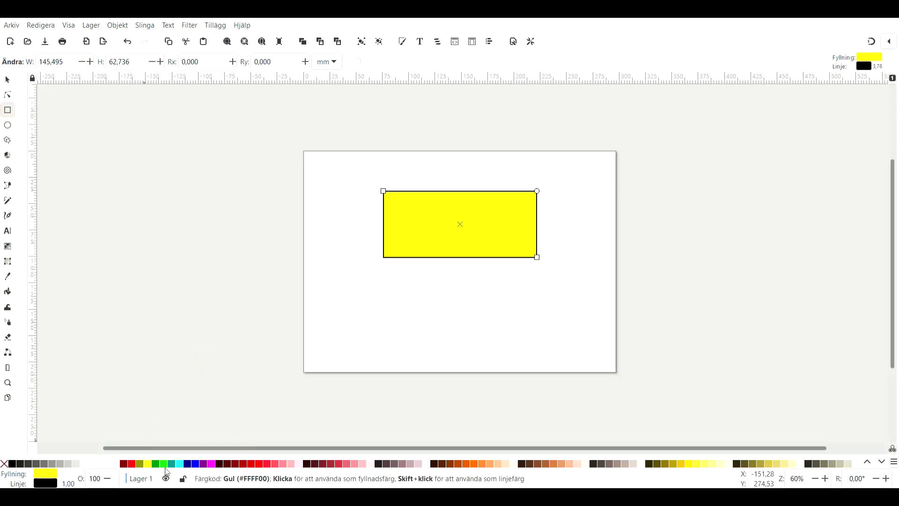
click(153, 466)
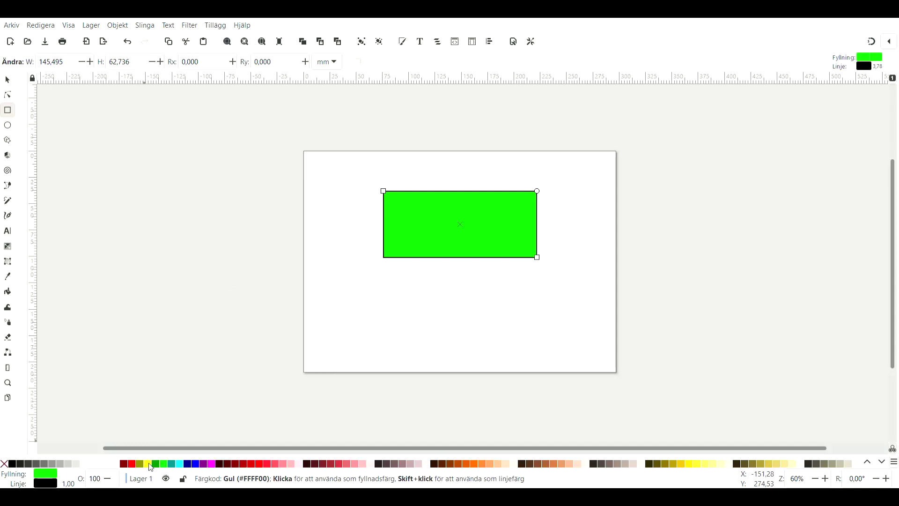
click(150, 463)
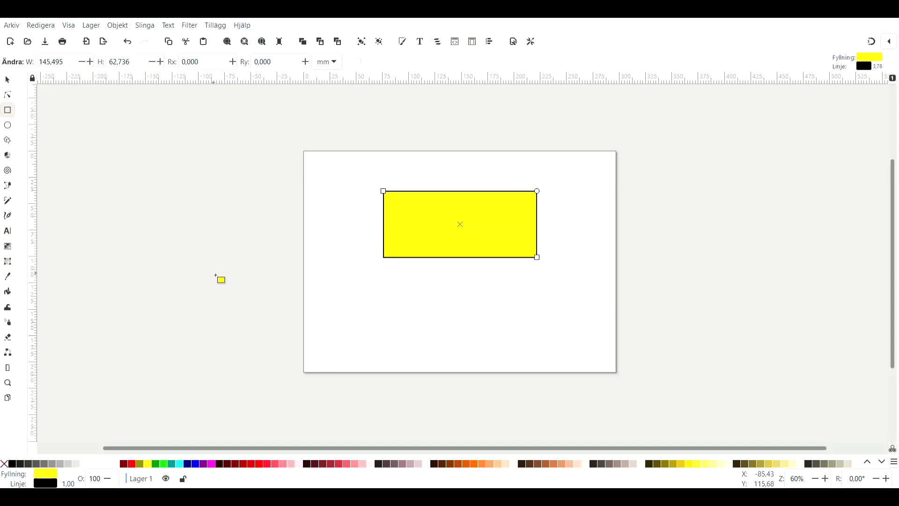
click(170, 222)
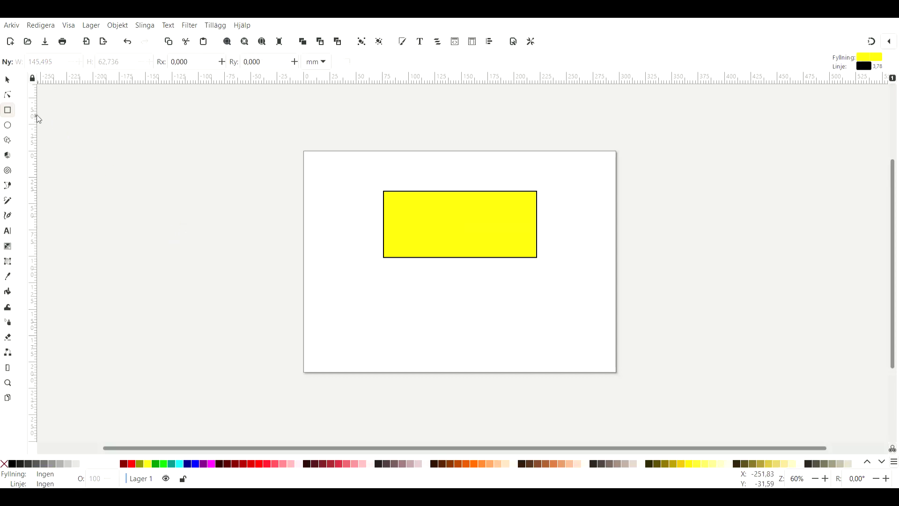
- Select the yellow rectangle and enlarge it to about 277 by 179 mm so it nearly fills the page
click(8, 80)
drag(346, 175, 584, 293)
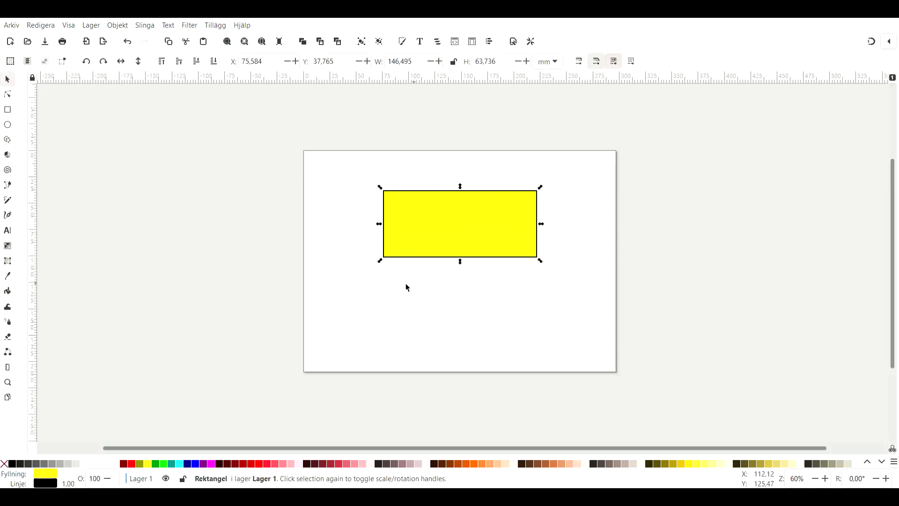
drag(380, 261, 308, 361)
drag(543, 189, 608, 167)
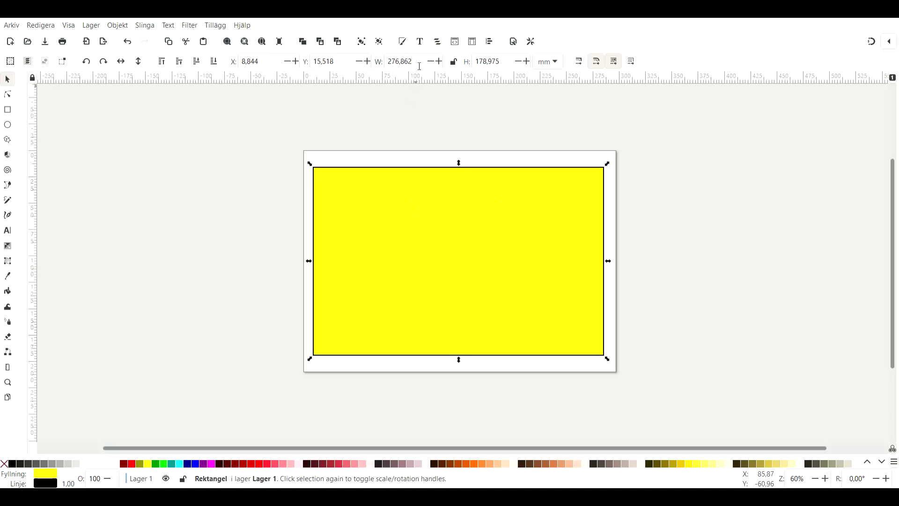
- Set the yellow rectangle's width to 200 mm and its height to 150 mm, and deselect it
drag(420, 66, 414, 64)
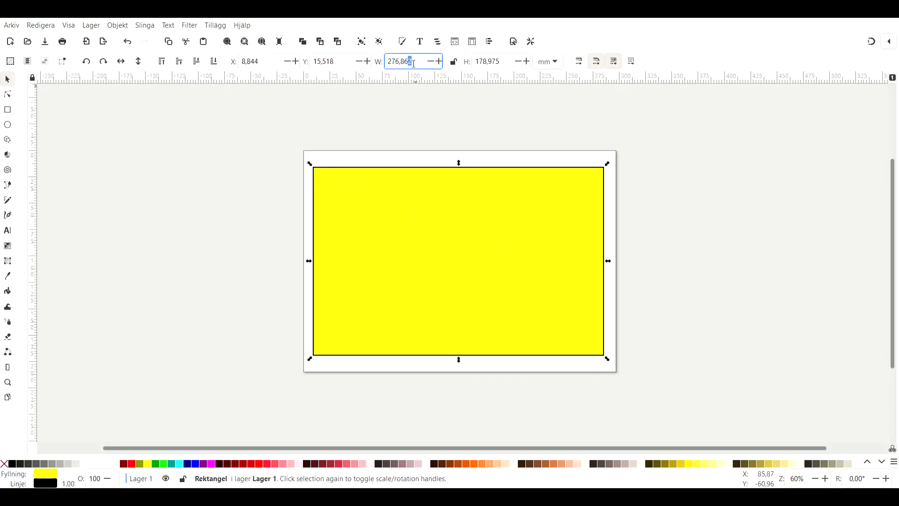
click(557, 64)
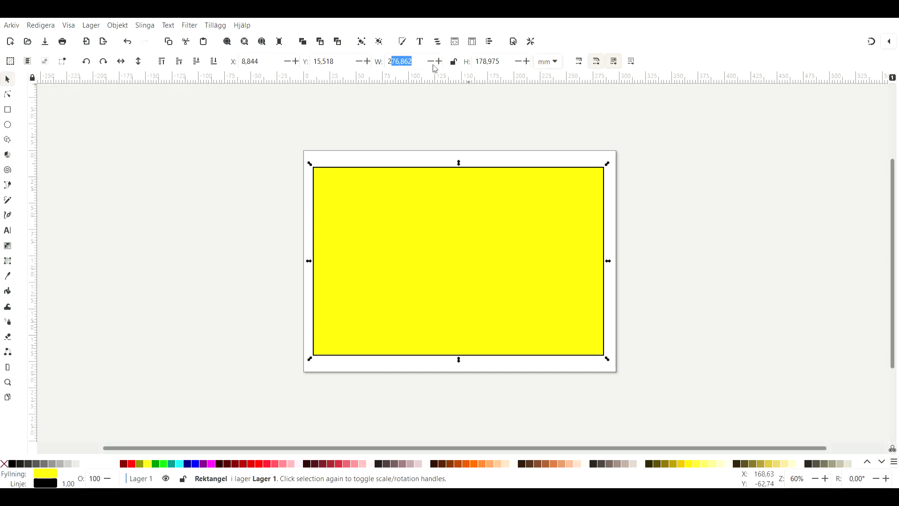
drag(423, 65, 384, 62)
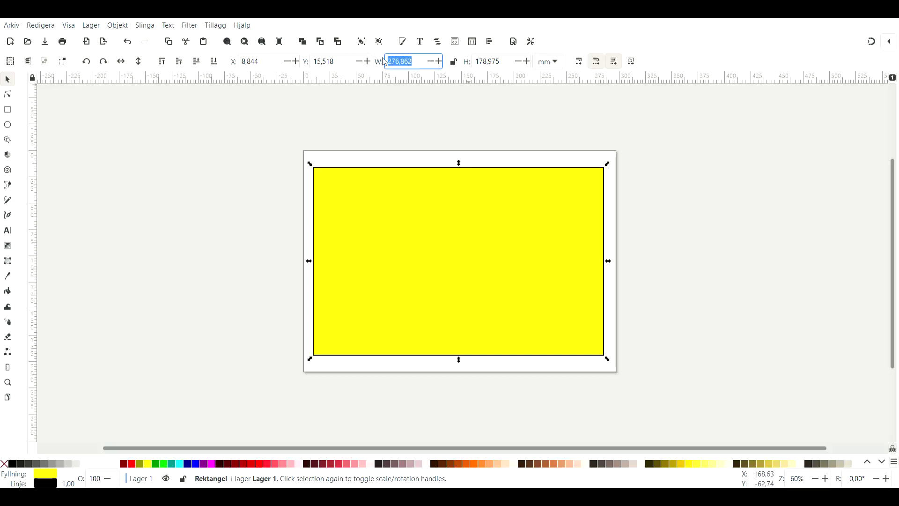
text(200)
drag(501, 62, 483, 64)
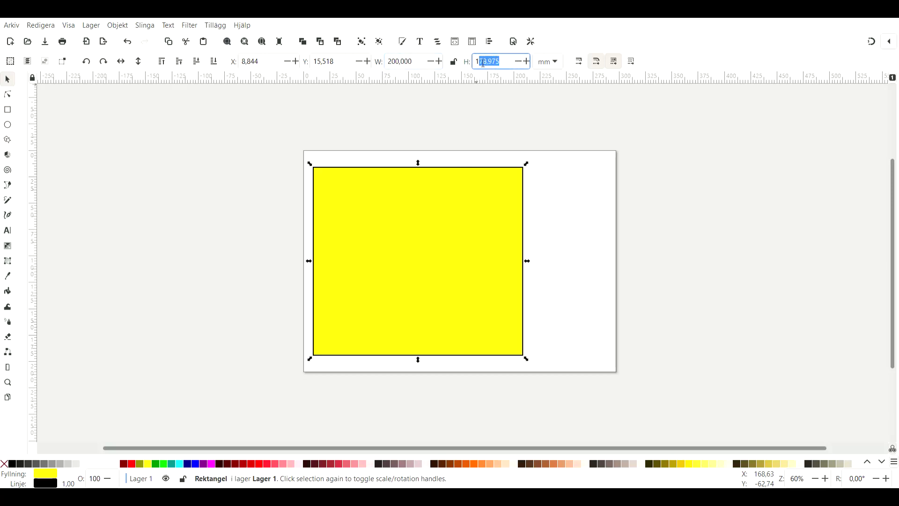
text(150)
key(Return)
click(476, 104)
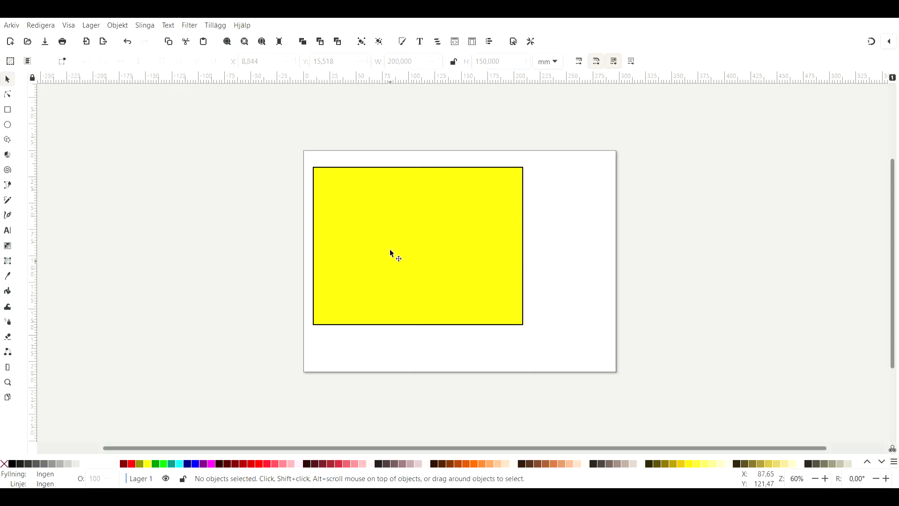
- Select the yellow rectangle and move it closer to the page's centre, to about X 40 mm and Y 25 mm
drag(300, 158, 543, 335)
drag(435, 295, 464, 294)
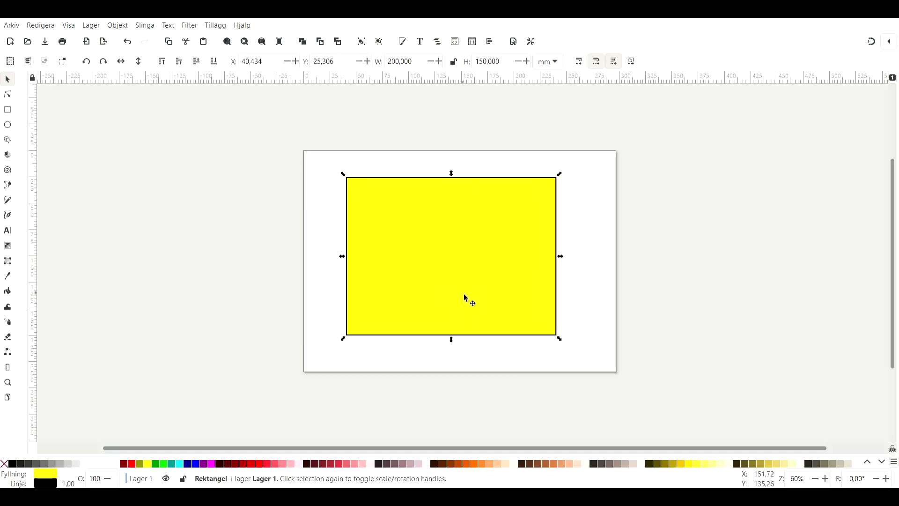
- Try rotating the yellow rectangle slightly, undo both the rotation and the preceding move, and redo only the move
click(456, 201)
drag(569, 179, 530, 198)
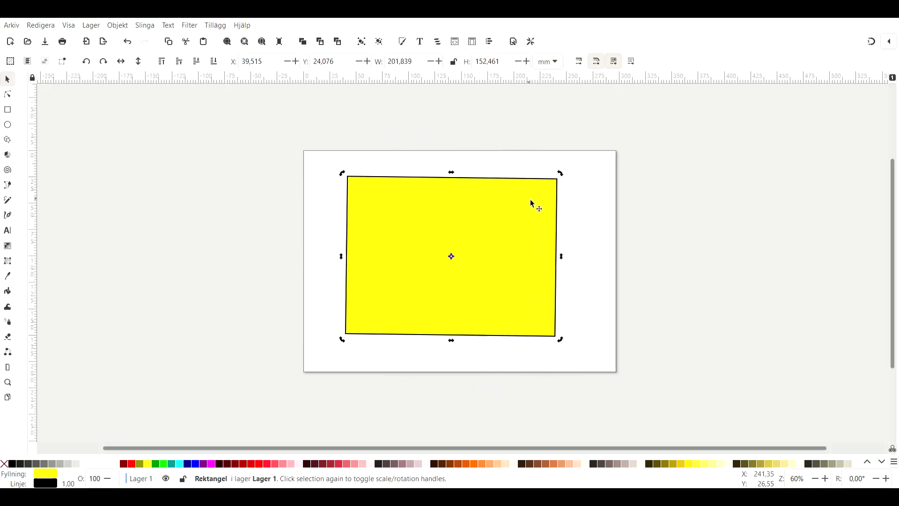
click(127, 42)
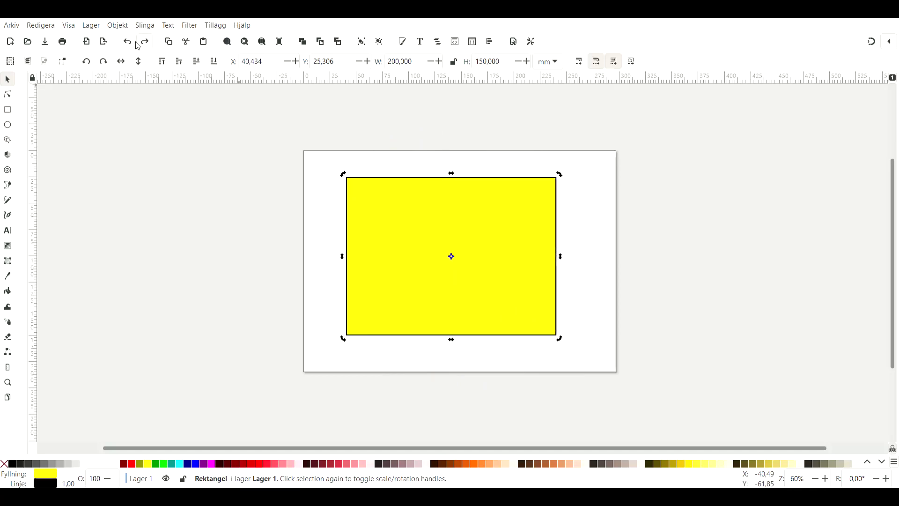
click(130, 43)
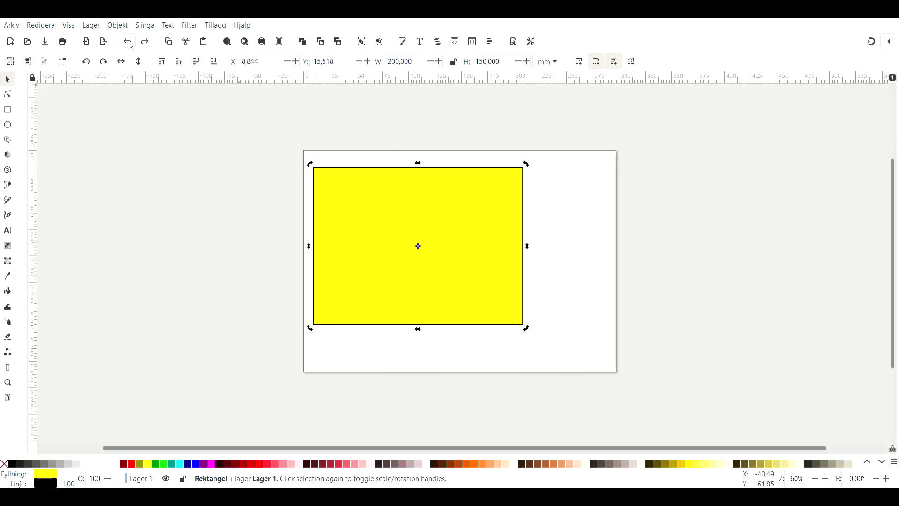
click(146, 43)
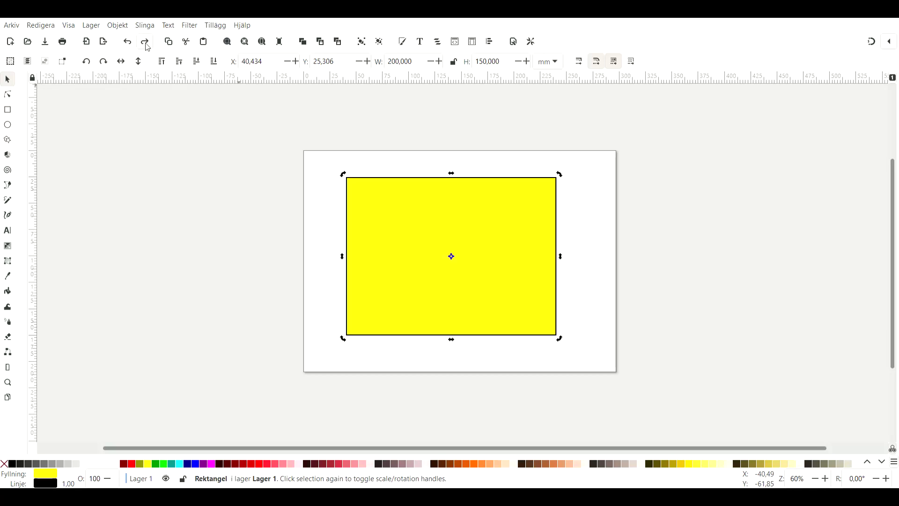
click(170, 188)
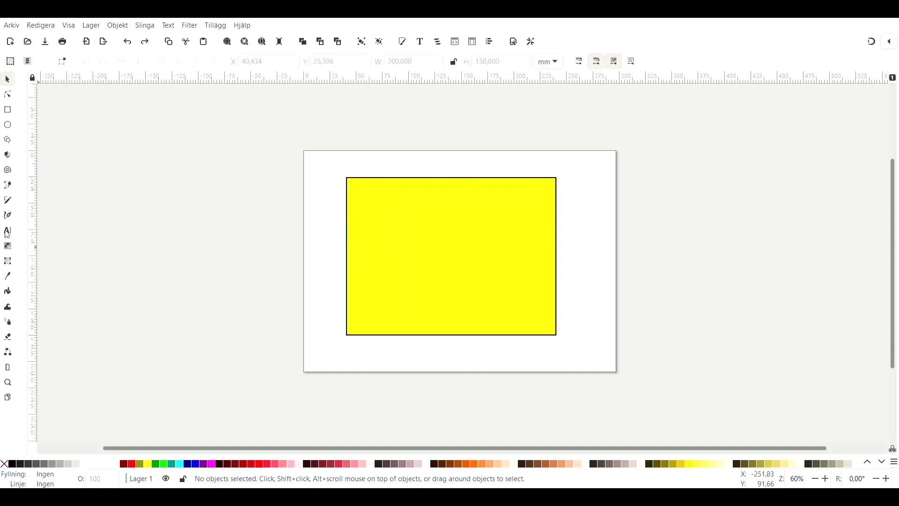
- Draw an upright ellipse about 58 by 139 mm left of the page and a circle of about 55 mm radius right of it
click(8, 125)
drag(181, 146, 239, 298)
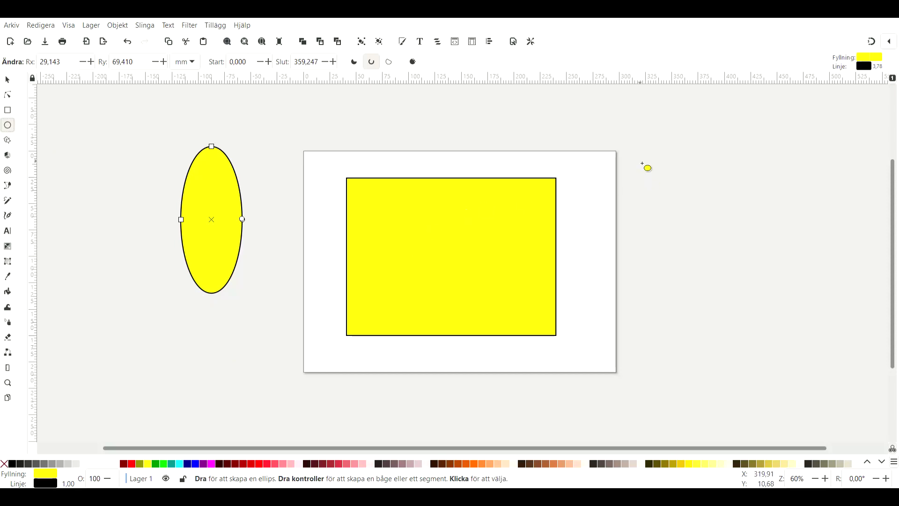
drag(648, 153, 793, 287)
scroll(702, 245, up, 1)
ctrl+scroll(567, 287, down, 1)
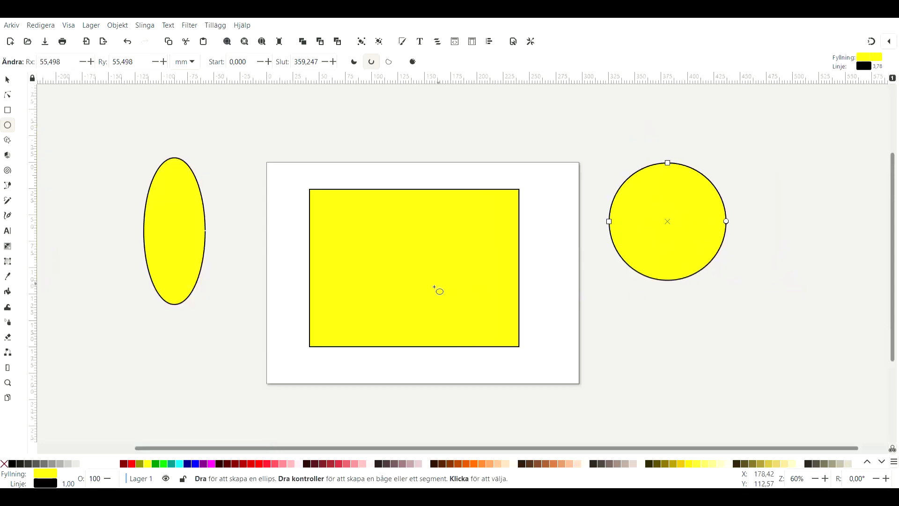
- Fill the circle with red and the ellipse with blue, and deselect
scroll(421, 290, down, 4)
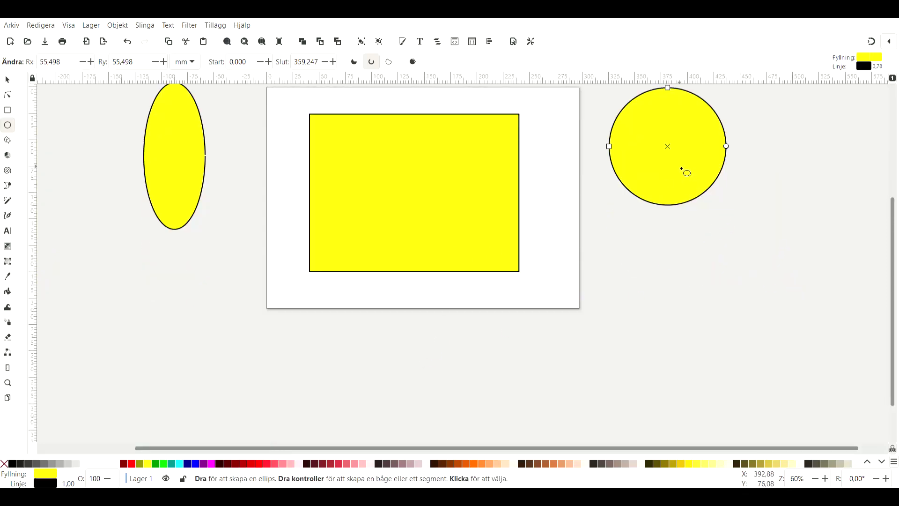
click(9, 80)
click(668, 146)
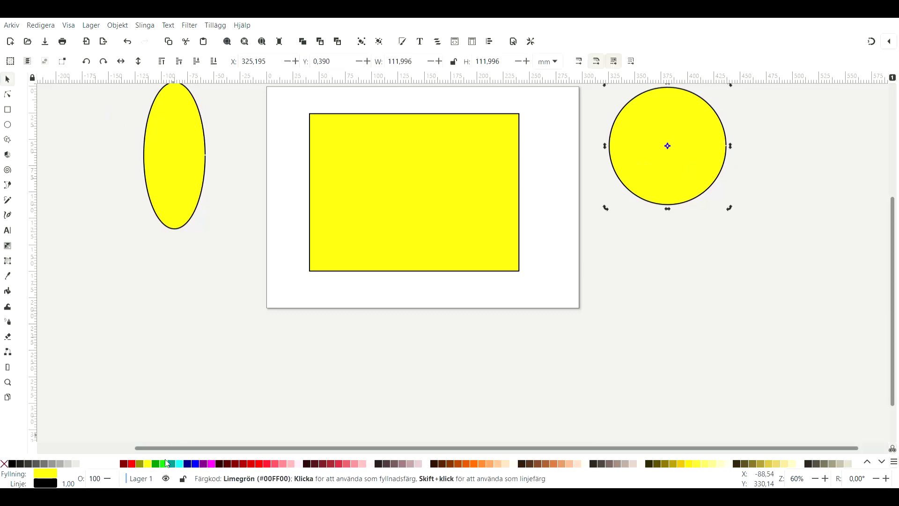
click(132, 464)
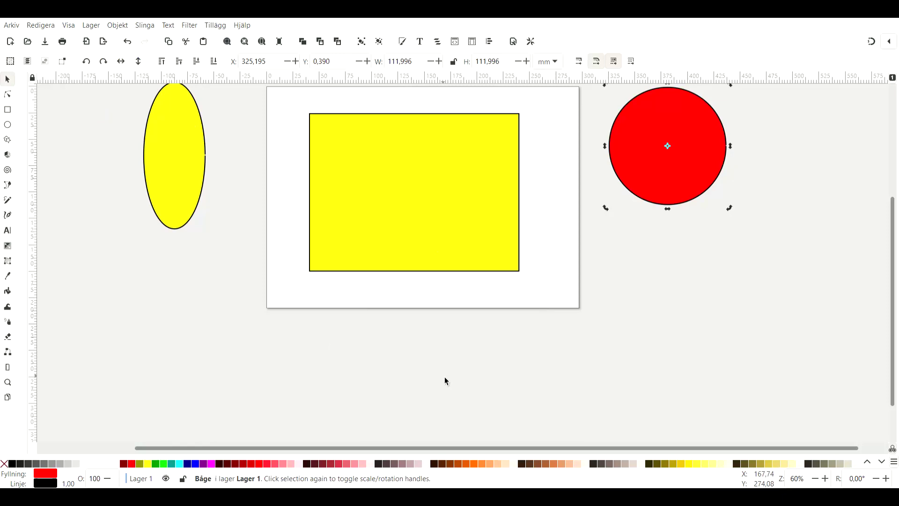
click(171, 164)
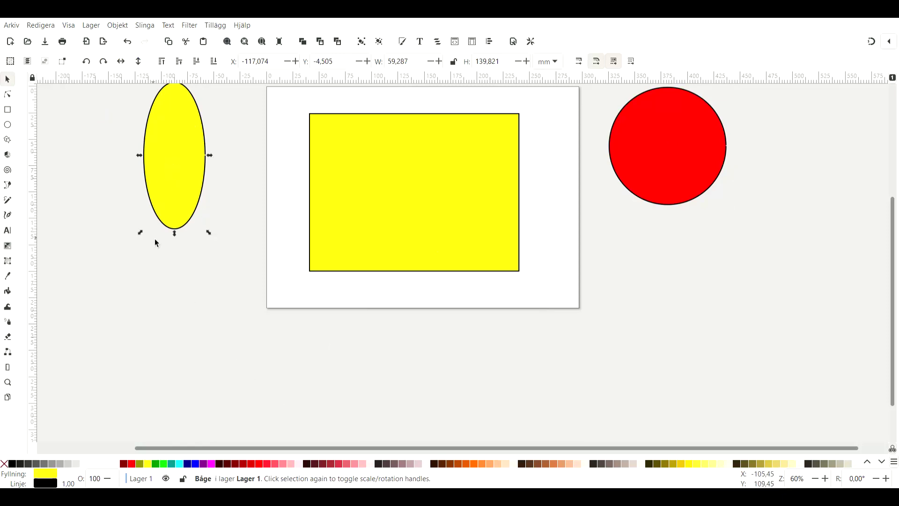
click(187, 463)
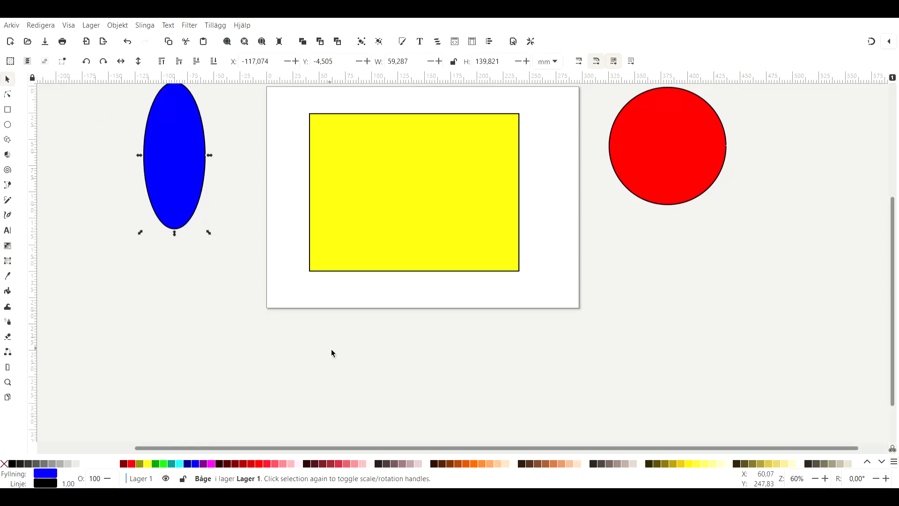
scroll(284, 331, up, 4)
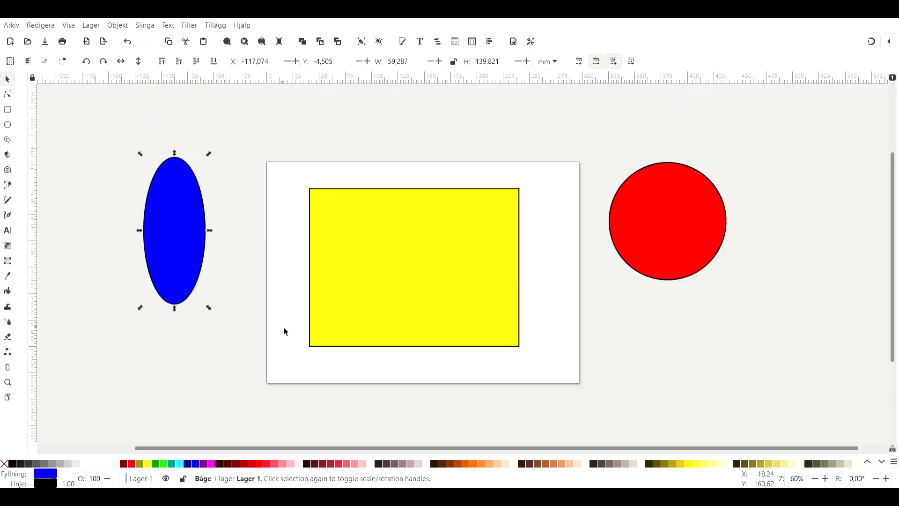
click(244, 135)
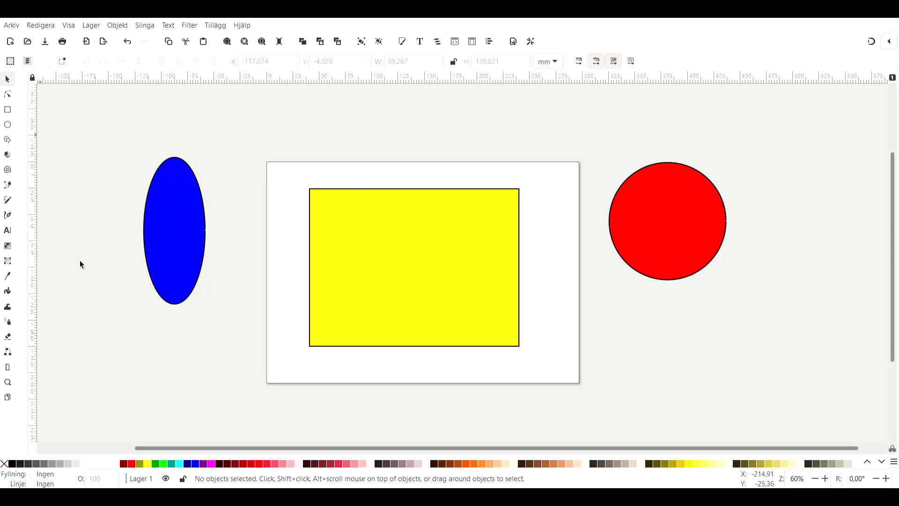
- Draw a rectangle about 198 by 80 mm without fill above the page and shift it right to about X 35 mm
scroll(111, 281, up, 5)
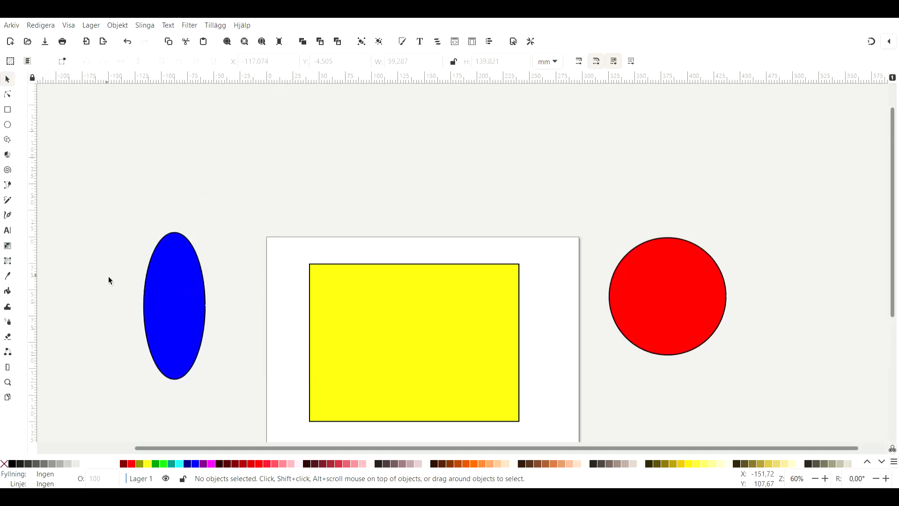
click(8, 110)
drag(271, 152, 477, 233)
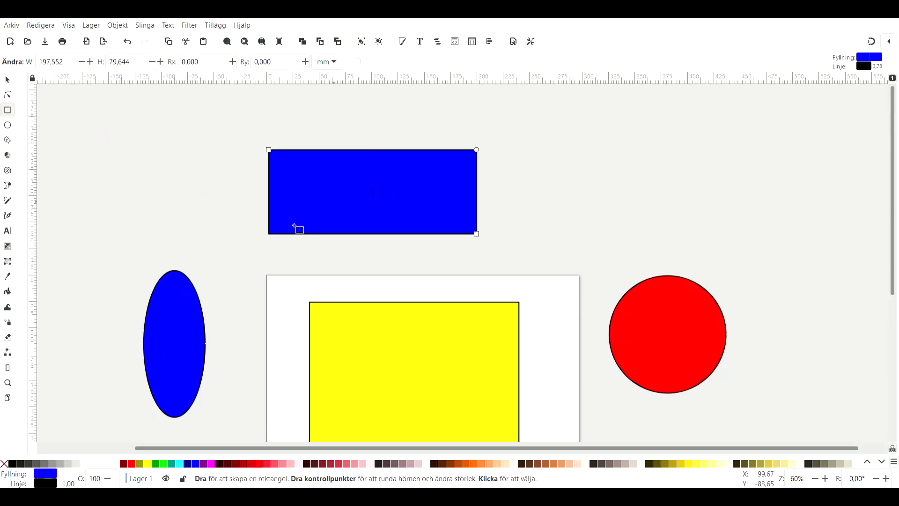
click(76, 465)
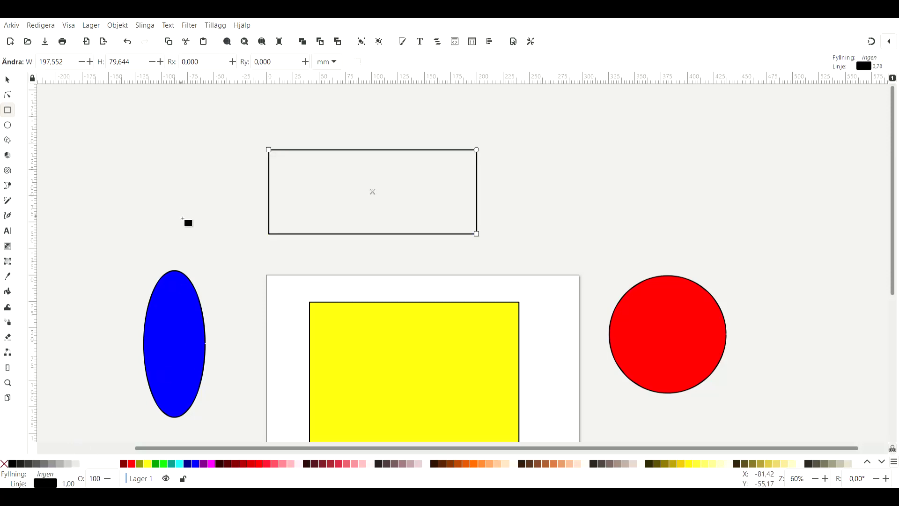
click(11, 80)
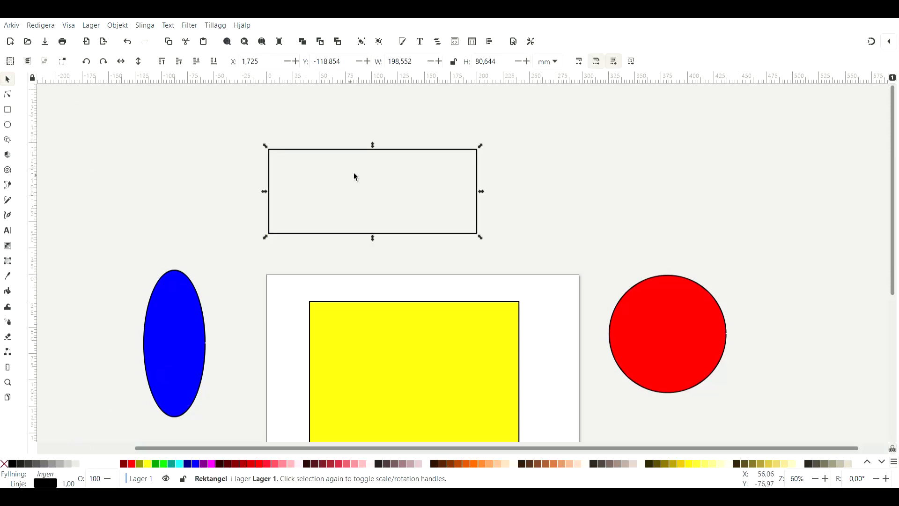
drag(387, 151, 427, 151)
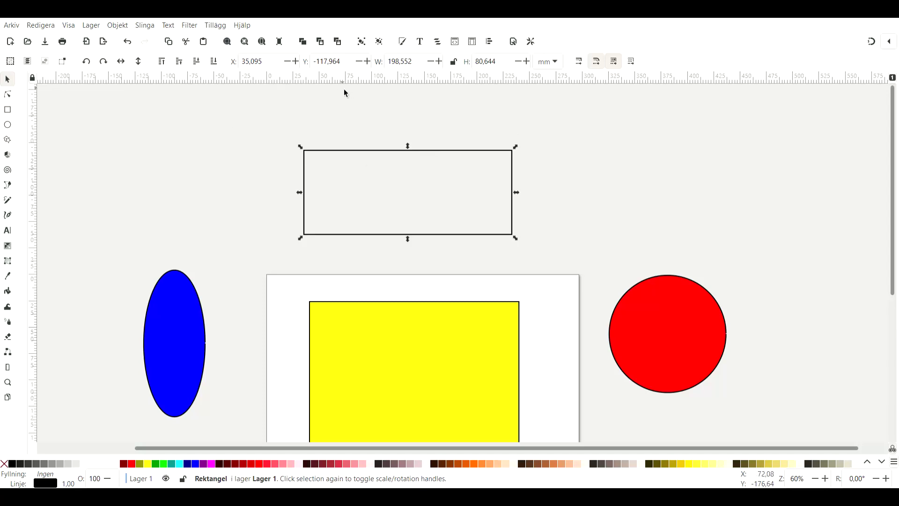
- Round the unfilled rectangle's corners to a radius of about 16 mm
click(403, 134)
click(447, 150)
key(r)
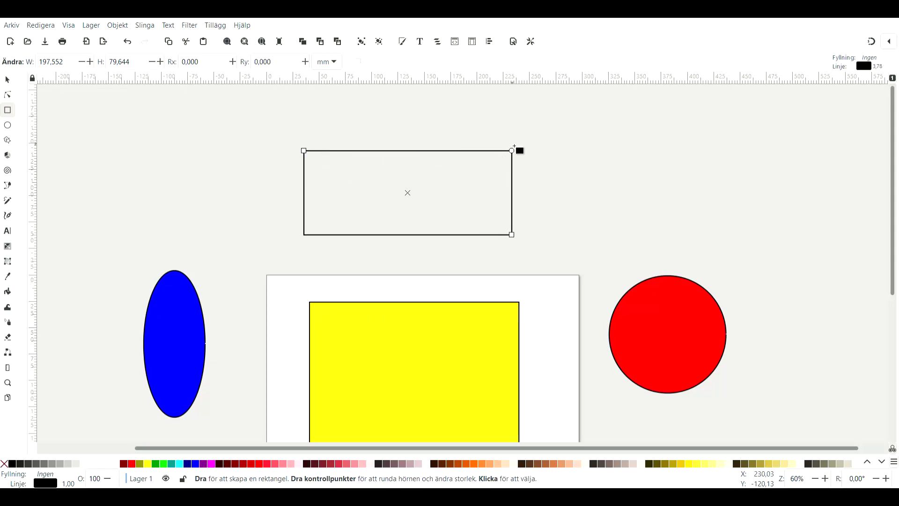
drag(512, 151, 512, 168)
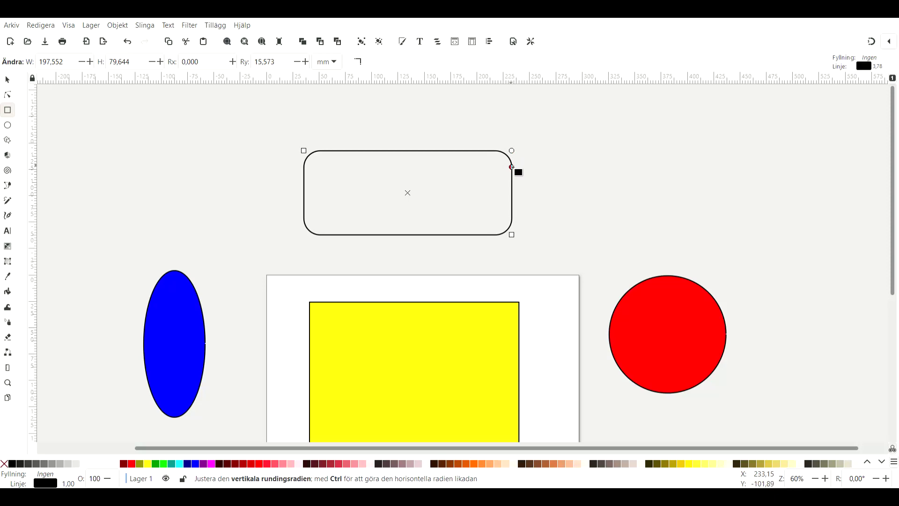
- Convert the rounded rectangle from an object to a path and deselect it
click(8, 80)
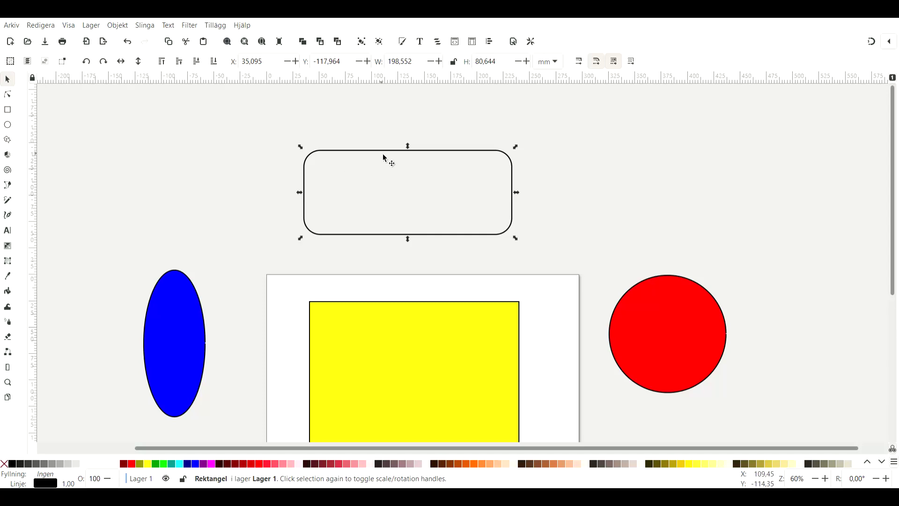
click(146, 26)
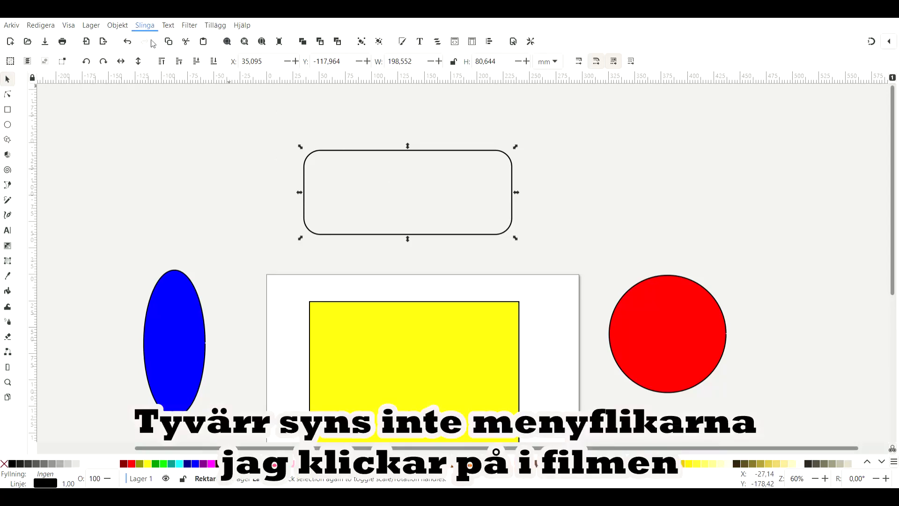
click(153, 44)
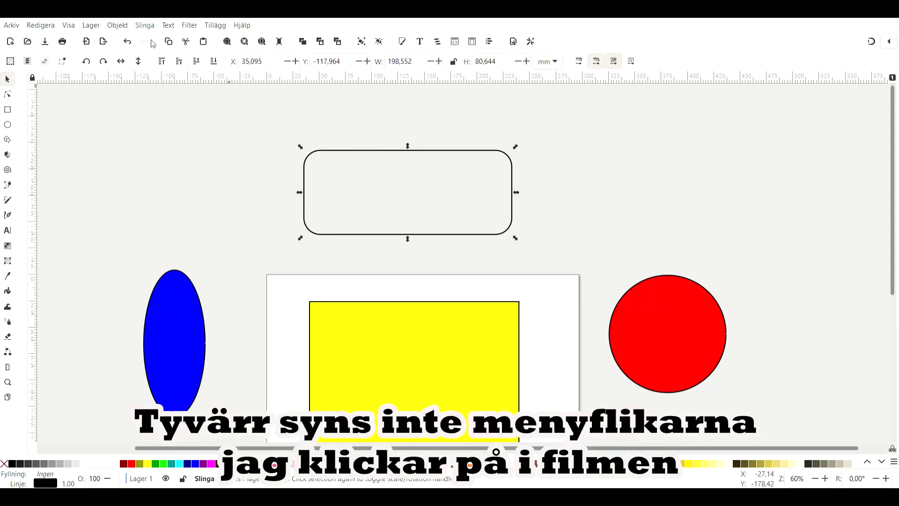
click(405, 126)
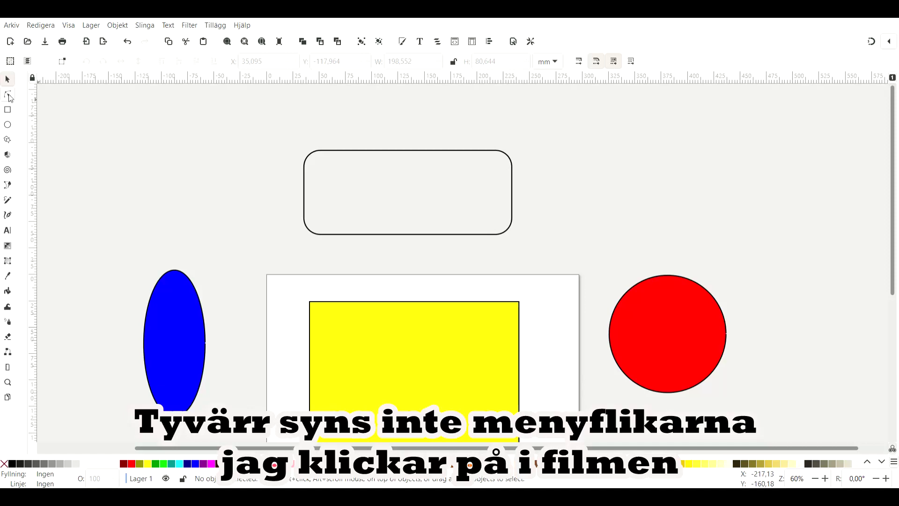
- Edit the rounded path's nodes and bend its top and bottom edges inward into curves
click(7, 95)
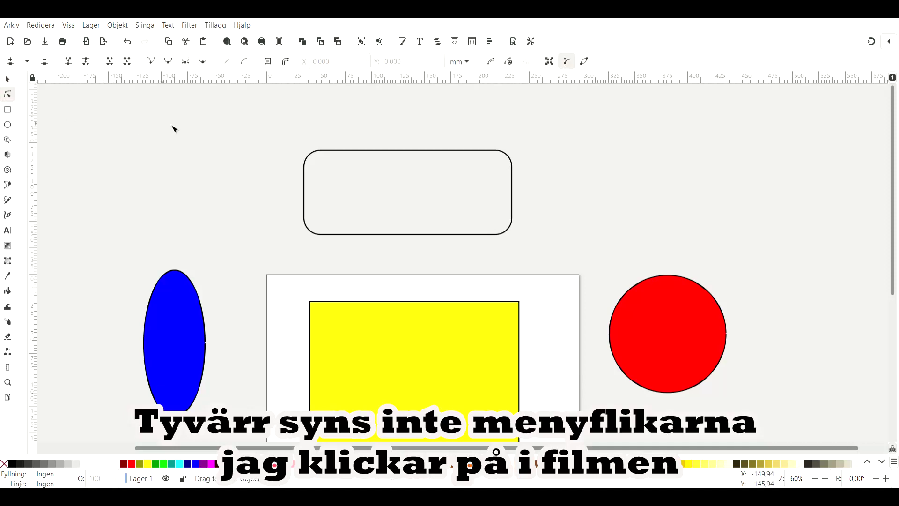
click(367, 152)
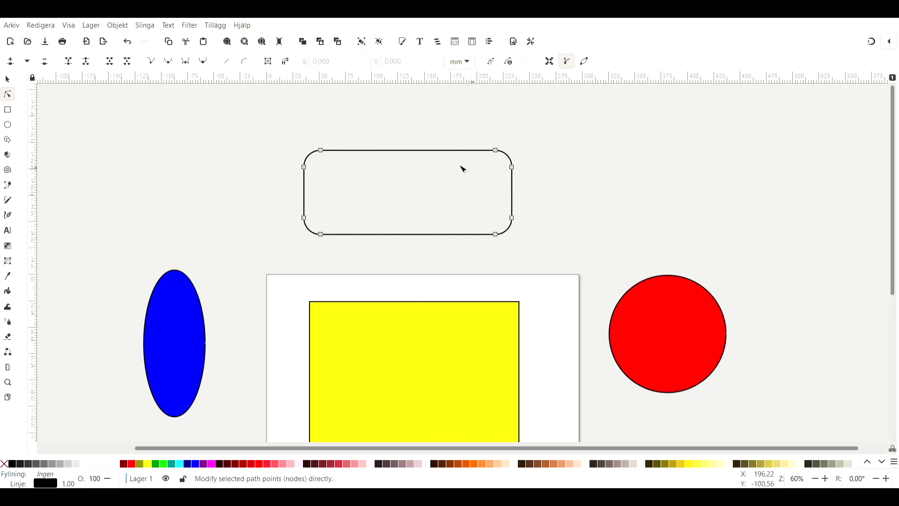
drag(409, 154, 411, 183)
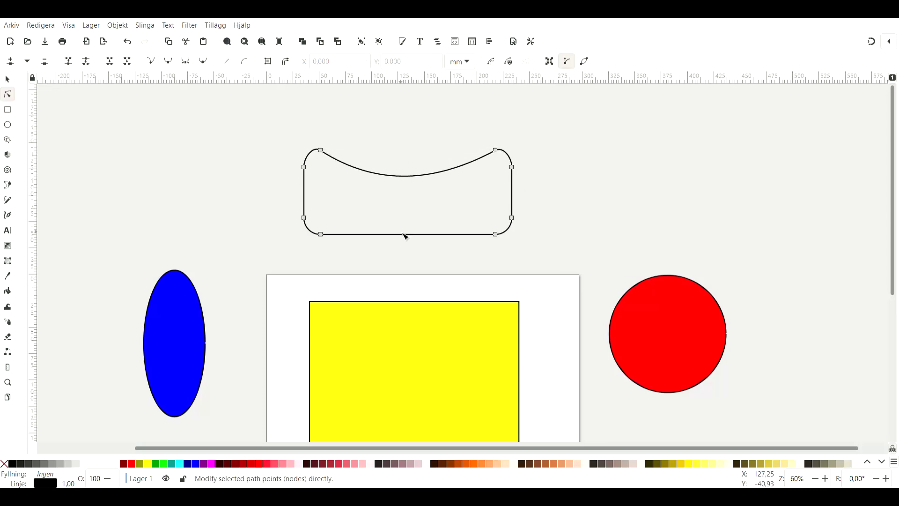
drag(406, 237, 406, 216)
- Reshape the path's bottom edge into an S-shaped wave by adjusting the handles of its two end nodes
click(492, 234)
drag(440, 213, 478, 193)
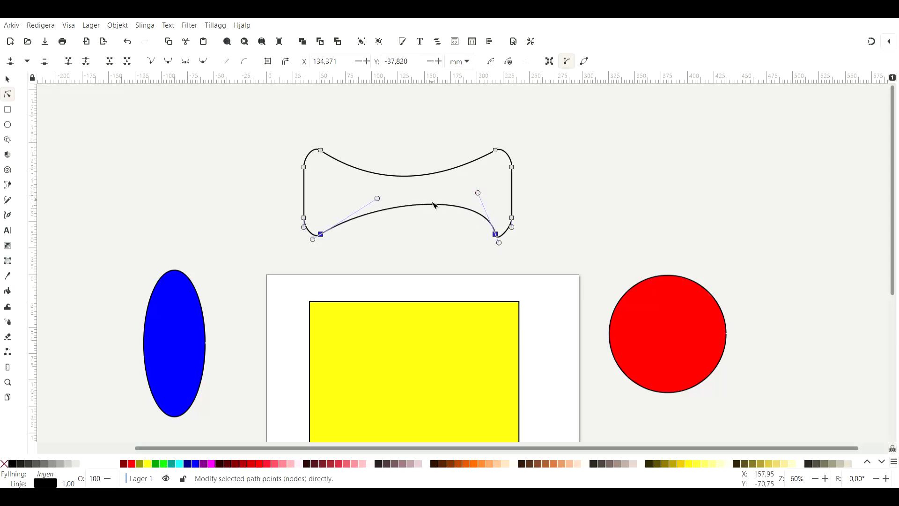
drag(378, 198, 383, 246)
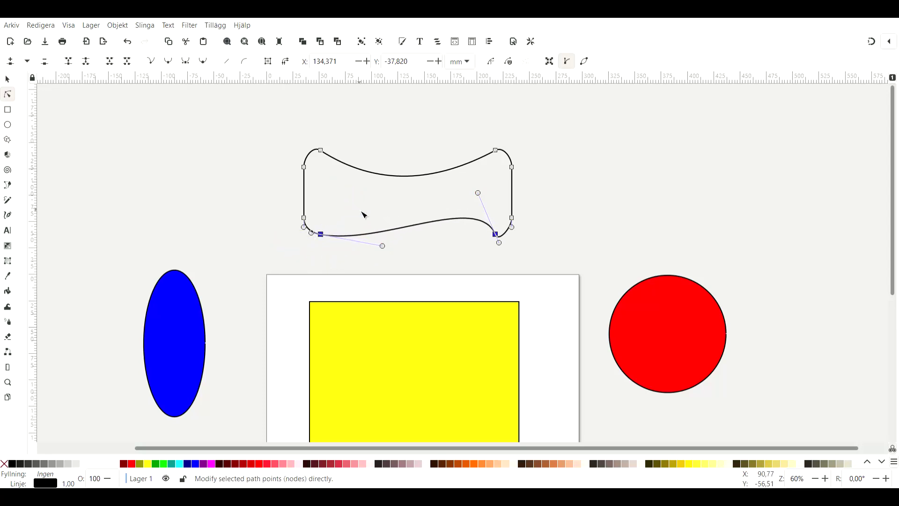
- Select the node at the right end of the path's top edge and make it auto-smooth
click(304, 167)
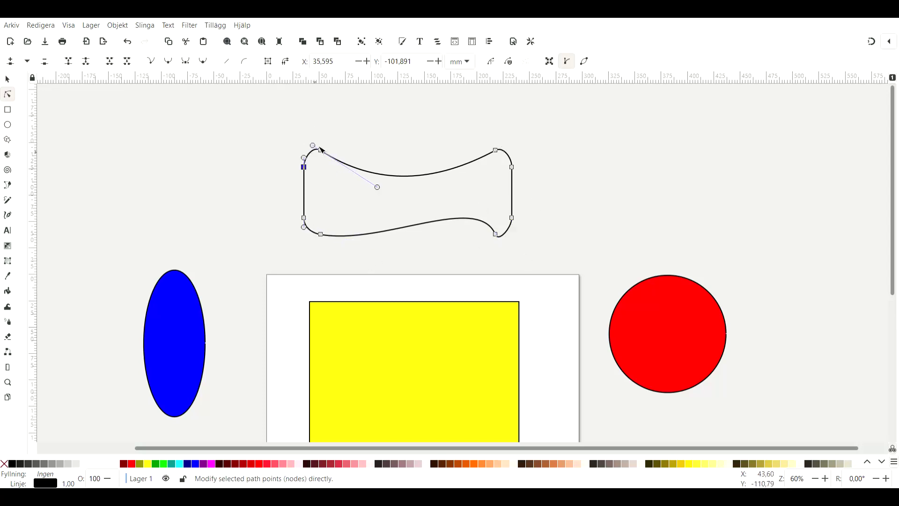
click(496, 151)
click(556, 182)
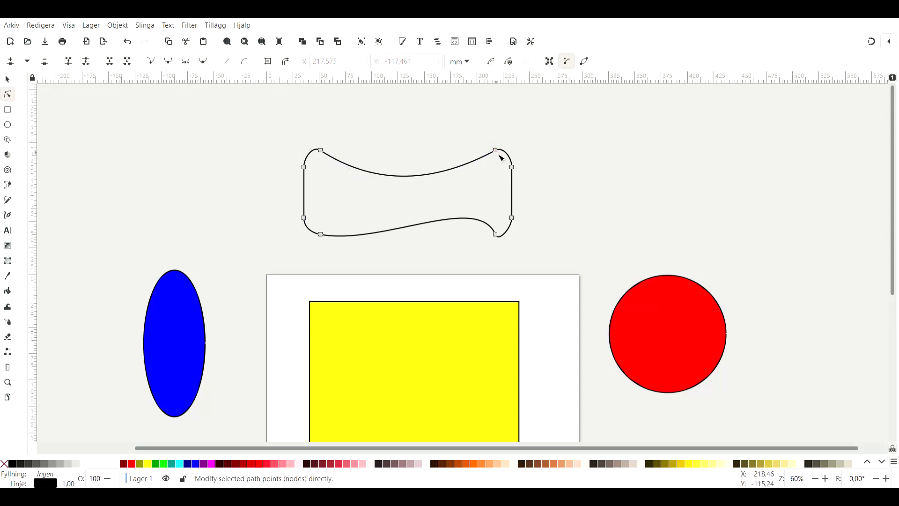
click(497, 156)
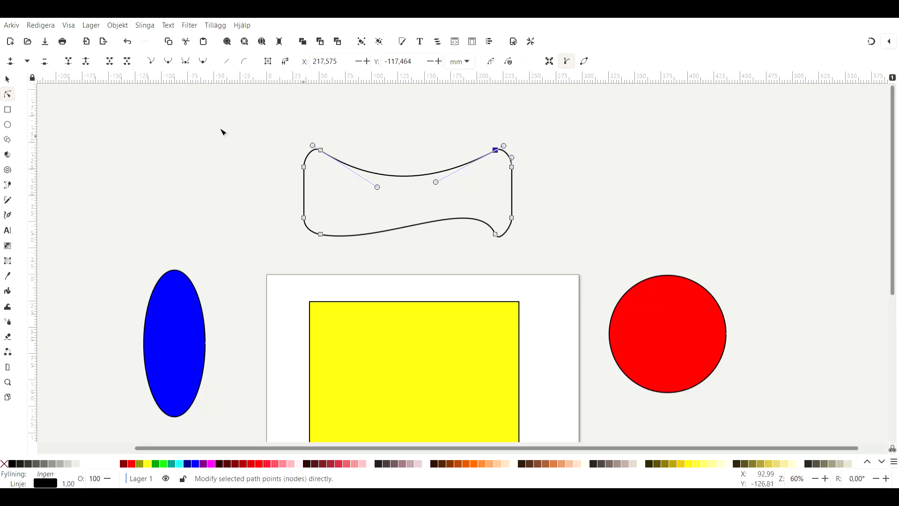
click(203, 65)
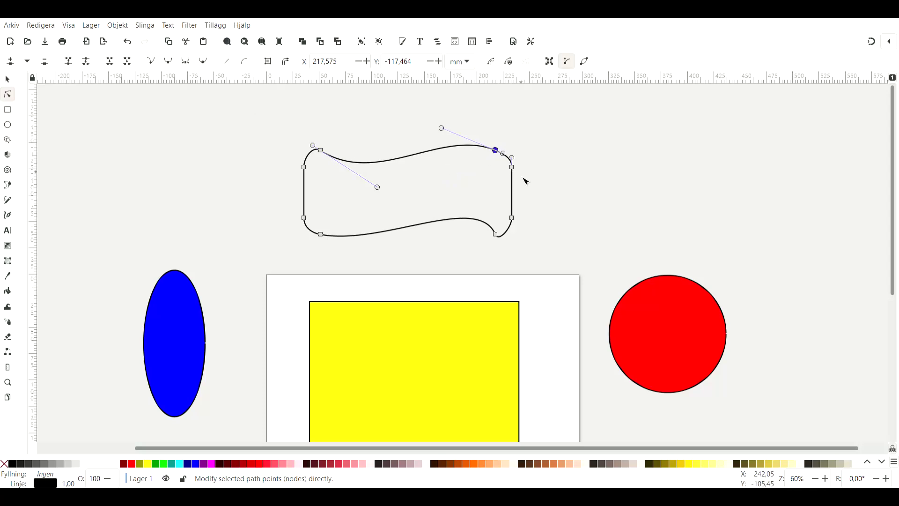
- Make the four nodes at the path's right end auto-smooth and lengthen the upper node's handle along the top edge
drag(448, 117, 542, 249)
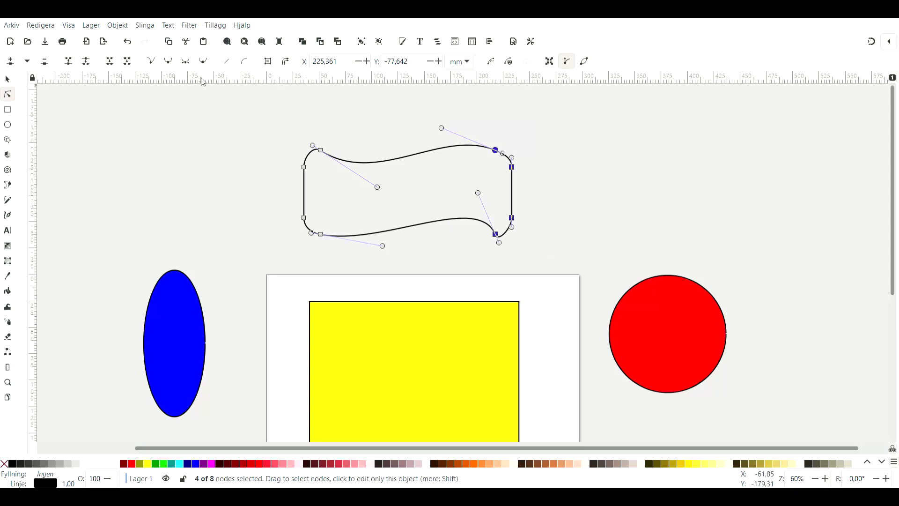
click(202, 60)
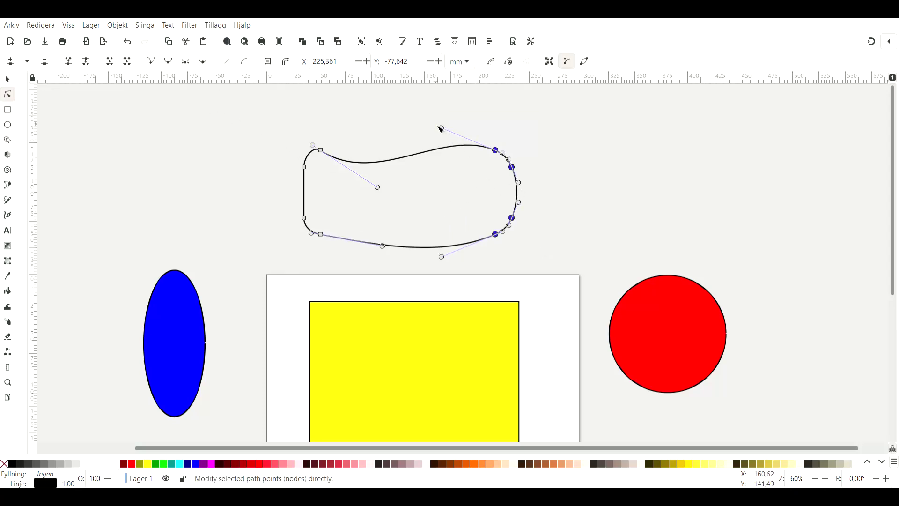
drag(445, 131, 417, 132)
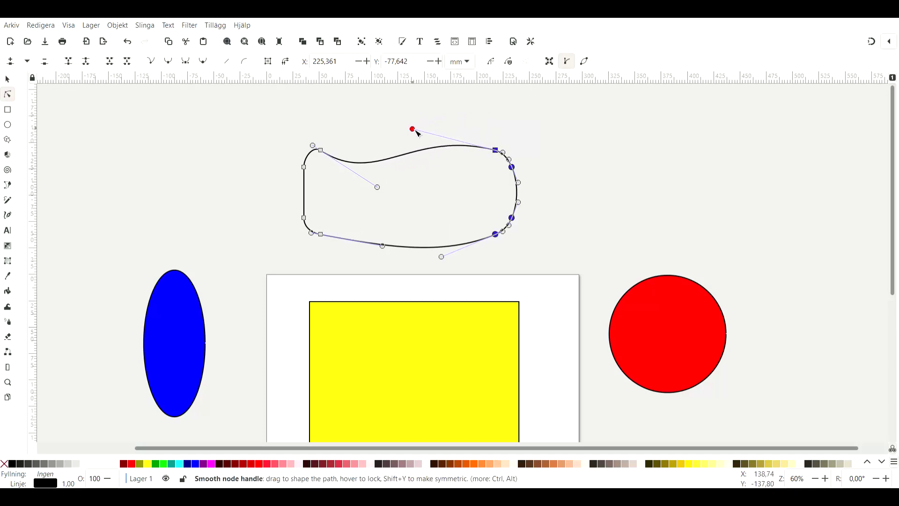
click(308, 220)
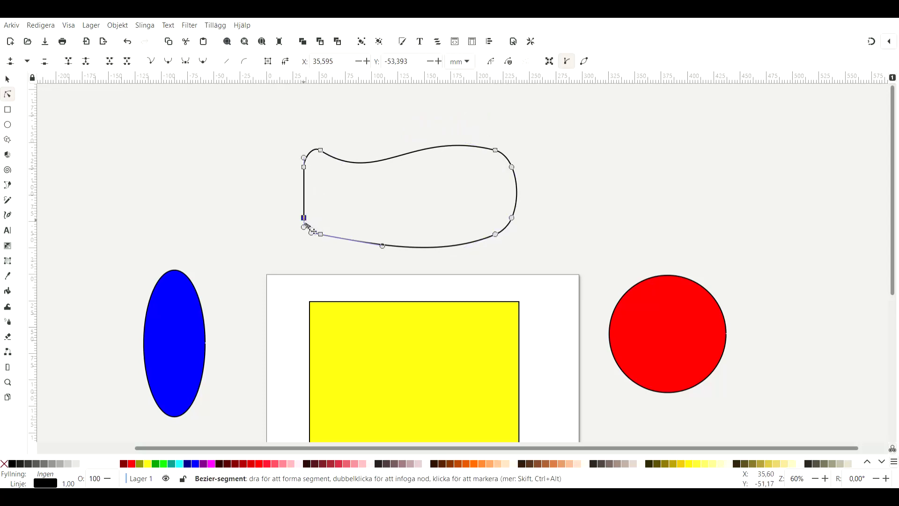
- Pull the upper right-side node outward, make it a cusp node, and fold both its handles inward to form a sharp tip
click(516, 172)
drag(516, 172, 582, 133)
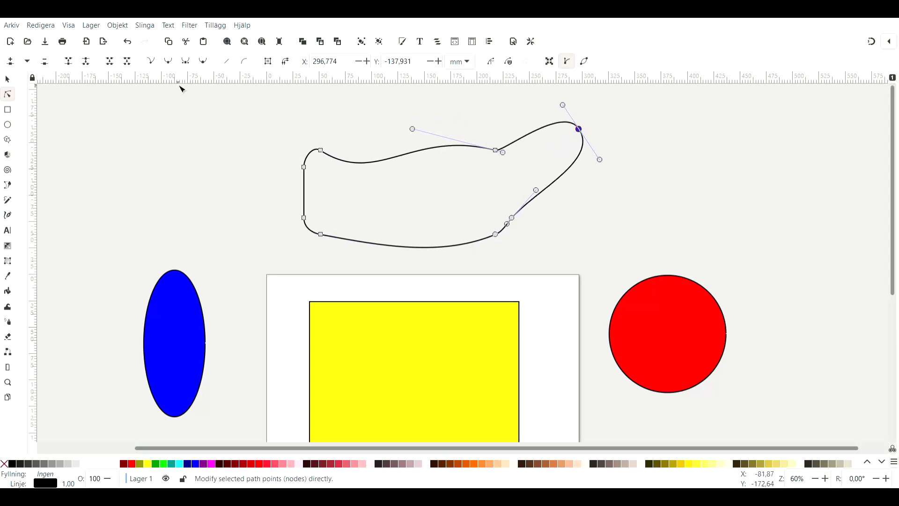
click(151, 63)
drag(564, 107, 535, 143)
drag(599, 160, 528, 148)
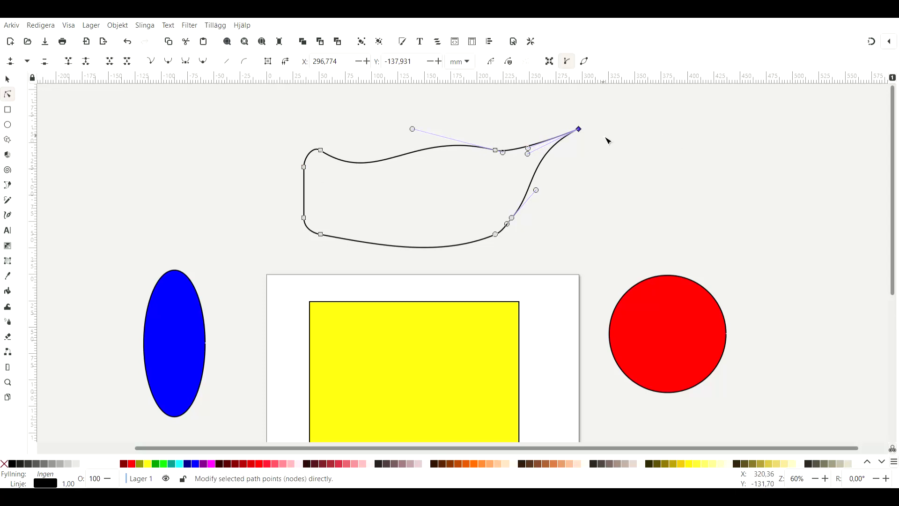
- Stretch the sharp tip and both left-side nodes outward, and bend the left edge deeply inward into a forked tail
drag(581, 131, 646, 116)
drag(308, 172, 225, 139)
drag(305, 219, 207, 209)
drag(223, 177, 322, 204)
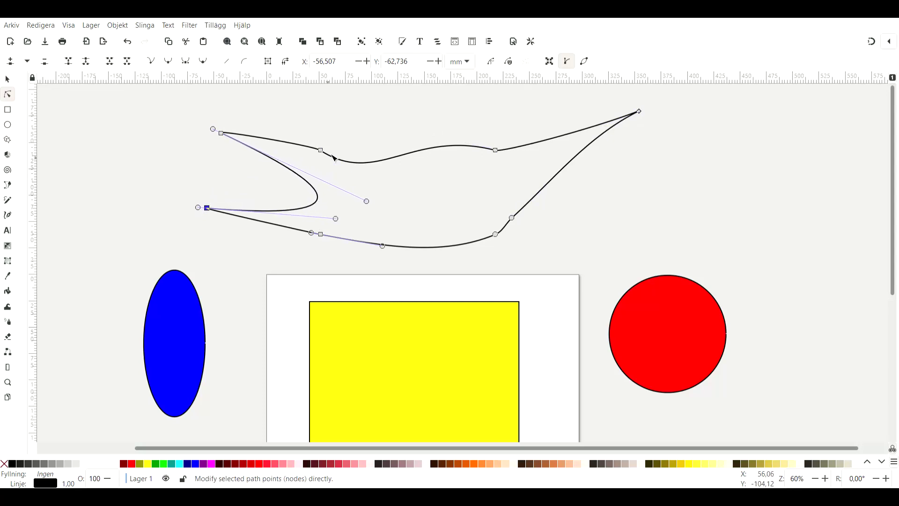
- Narrow the tail by moving its two inner nodes closer together, then move the right tip outward and down and adjust its lower edge
drag(322, 152, 333, 183)
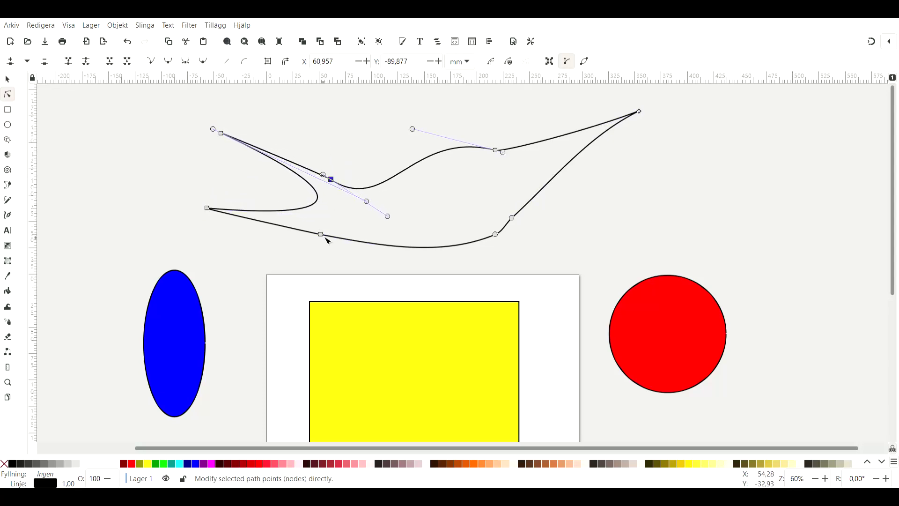
drag(321, 234, 329, 215)
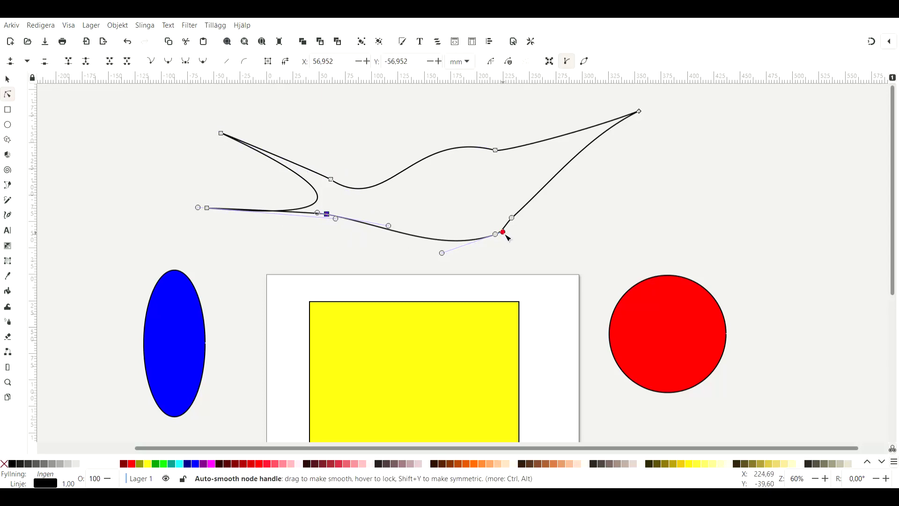
drag(640, 113, 679, 137)
drag(624, 152, 575, 179)
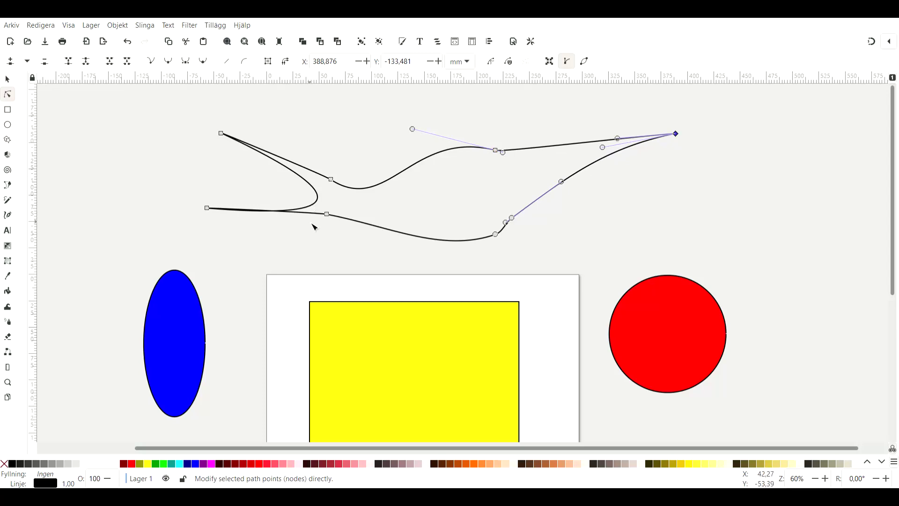
- Lower the tail's bottom inner node and shorten the lower fork handle so the two lower tail edges no longer cross
click(329, 225)
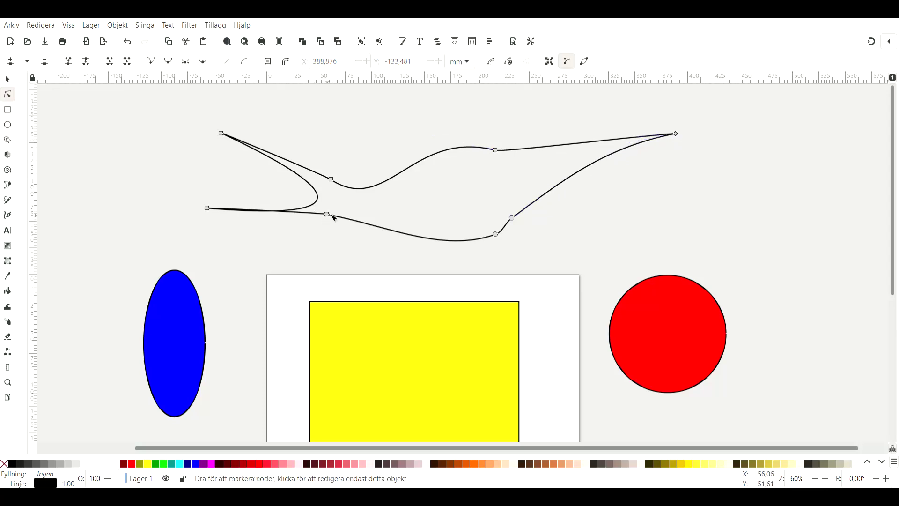
drag(330, 218, 326, 228)
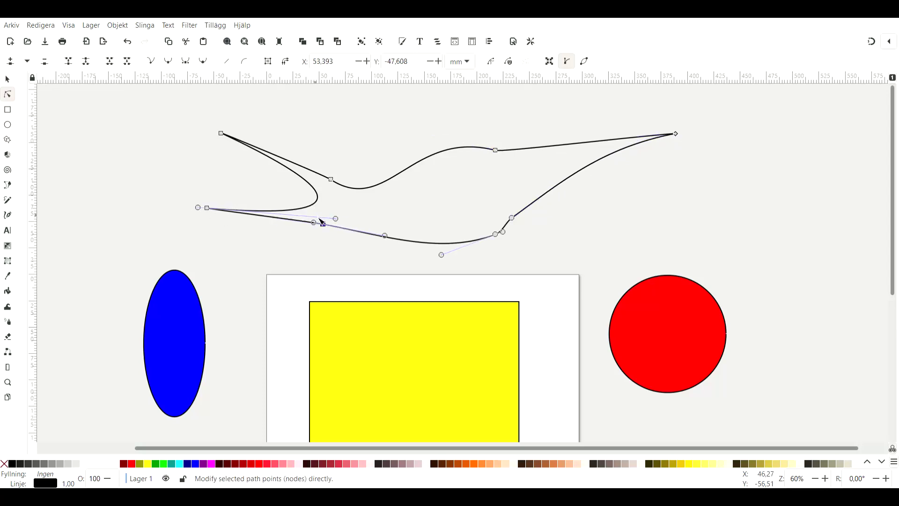
drag(336, 219, 311, 204)
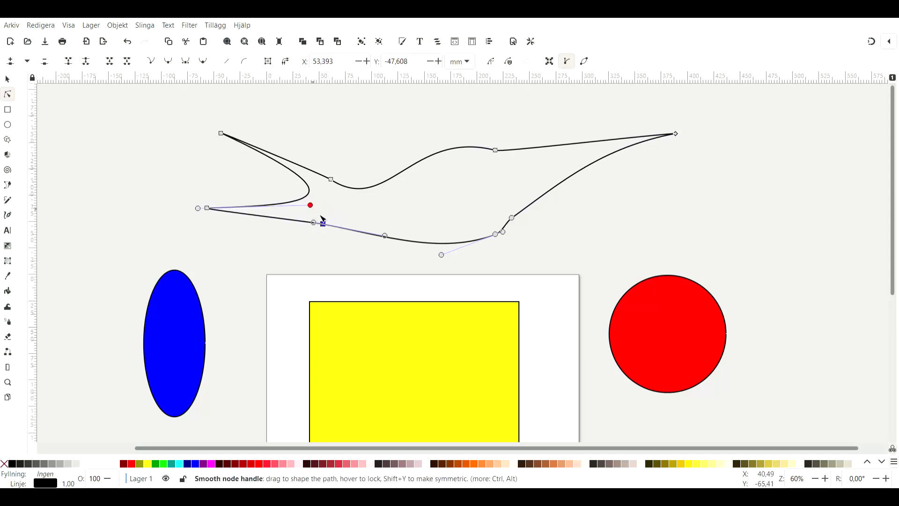
- Add a node on the path's top edge, raise it into a peak, make it a cusp, and curve its left side inward
double_click(434, 158)
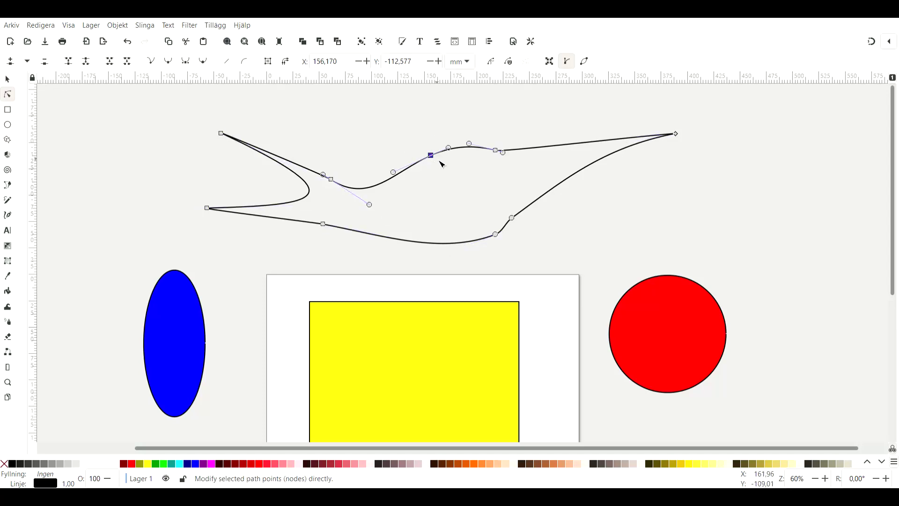
drag(435, 160, 459, 169)
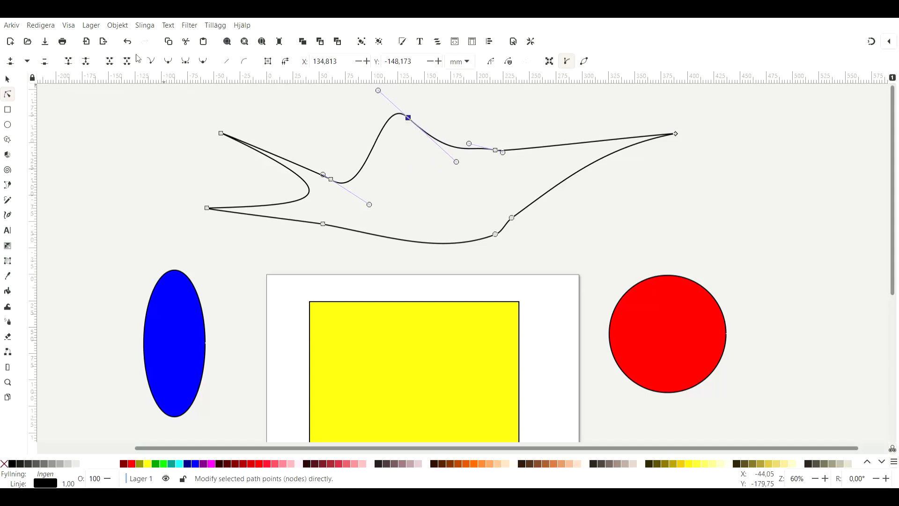
click(152, 61)
drag(379, 91, 465, 148)
click(615, 186)
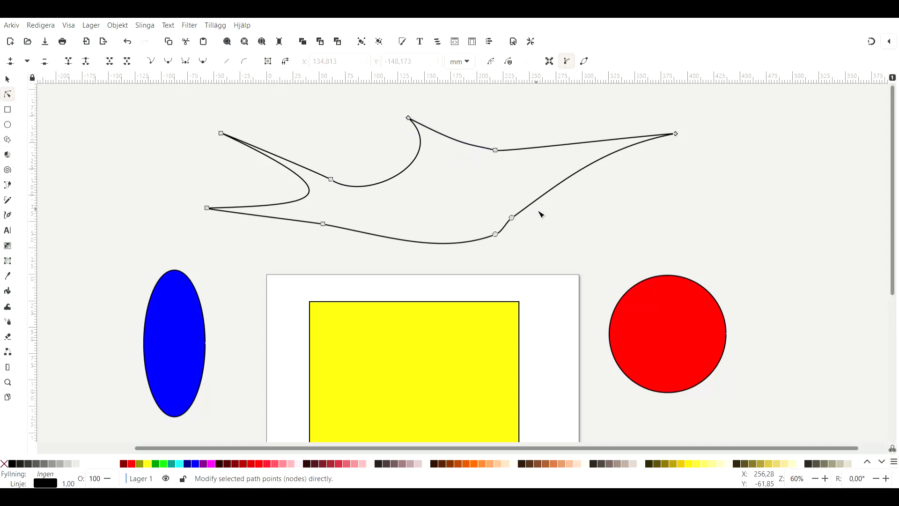
- Create a text frame inside the yellow rectangle and enter the author's name in capitals
scroll(541, 214, down, 4)
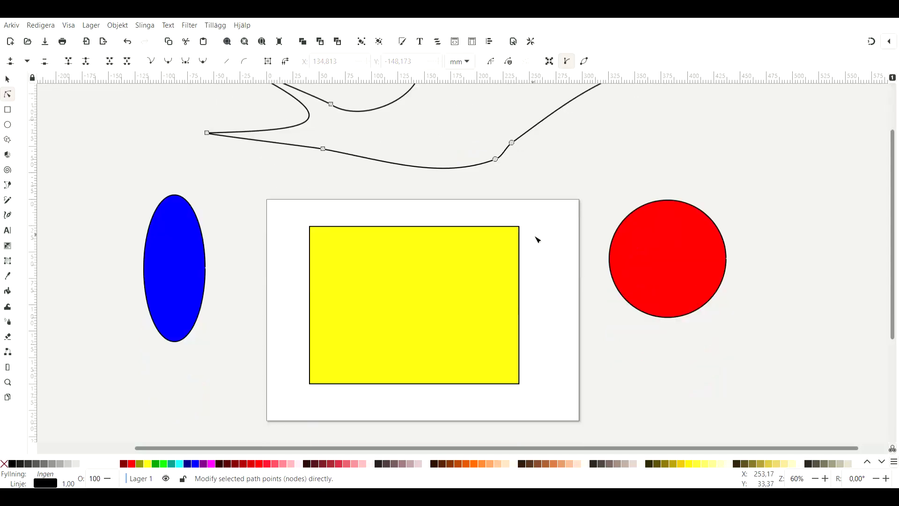
scroll(536, 239, down, 3)
ctrl+scroll(562, 269, down, 2)
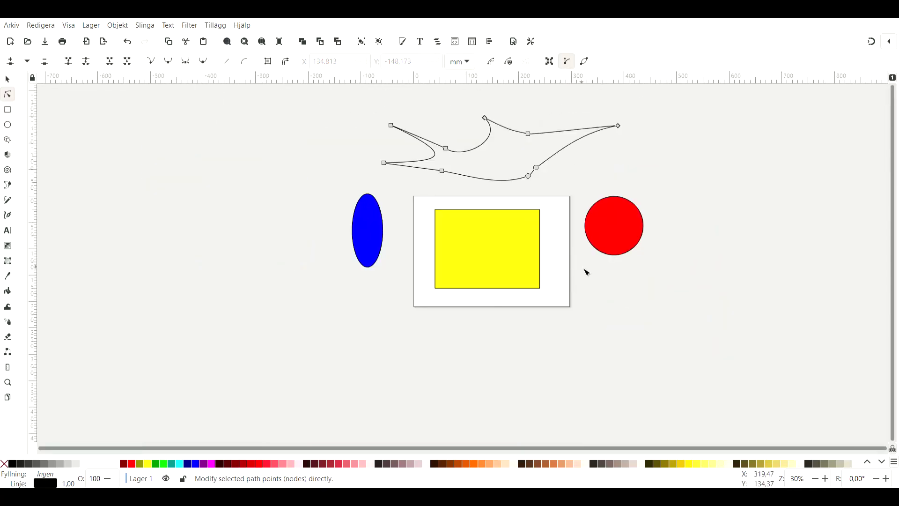
ctrl+scroll(490, 279, up, 2)
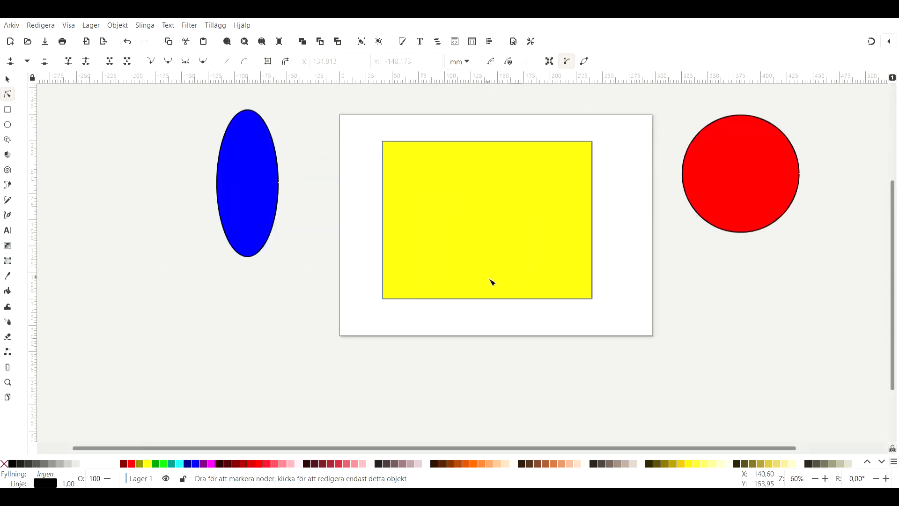
click(8, 231)
drag(402, 174, 555, 224)
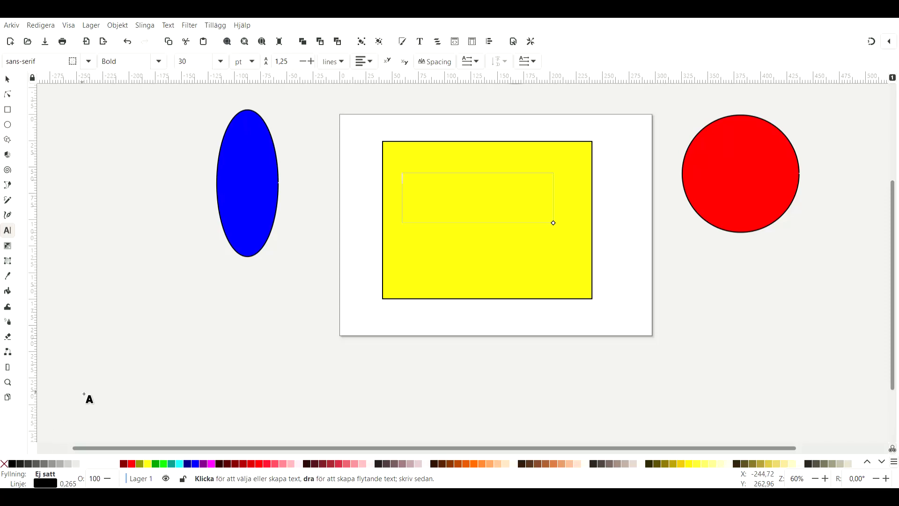
text(BA)
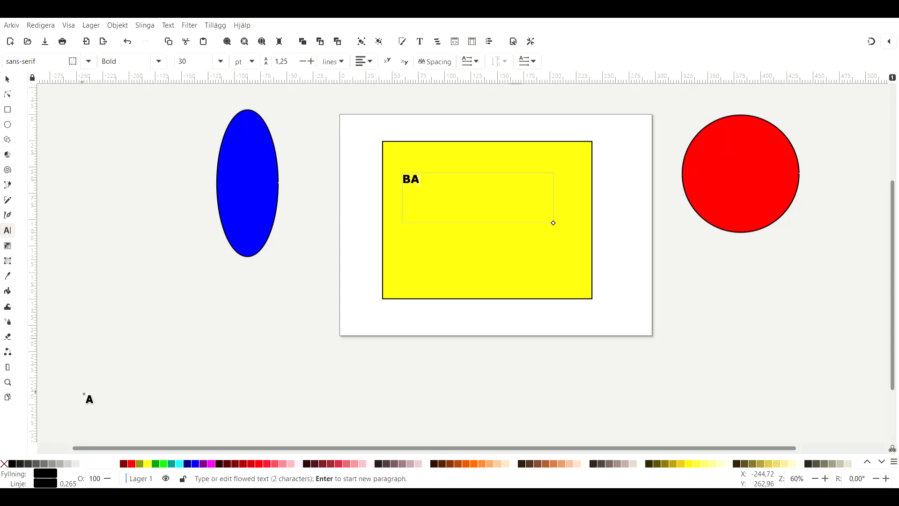
text(CKBY-ANDERS)
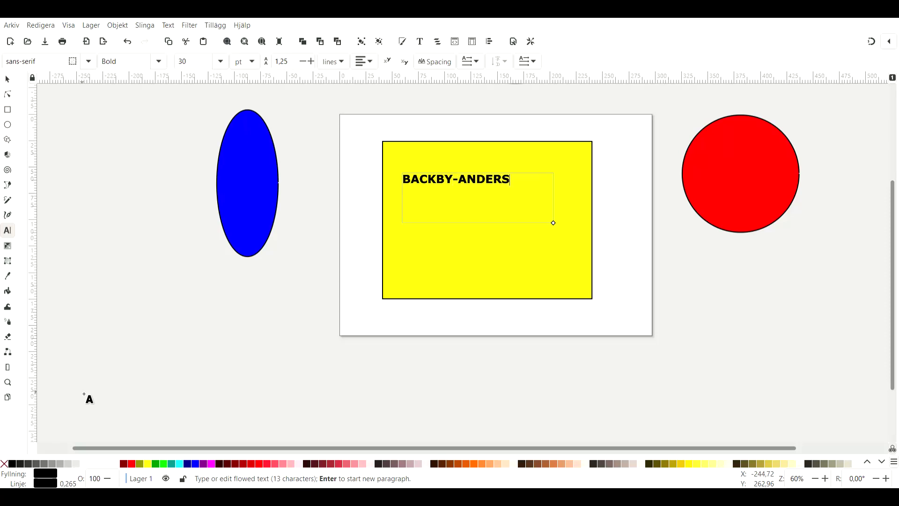
click(258, 300)
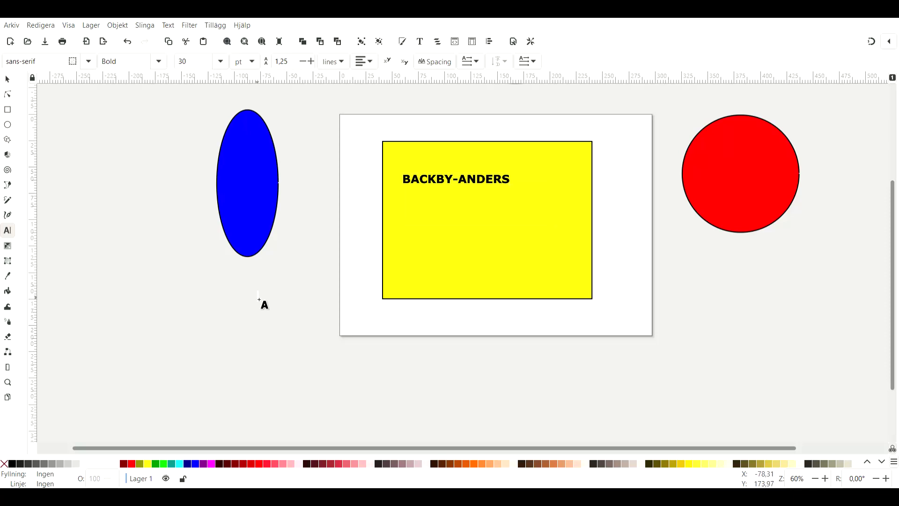
- Select the text object and move it off the page to just below the blue ellipse
click(10, 80)
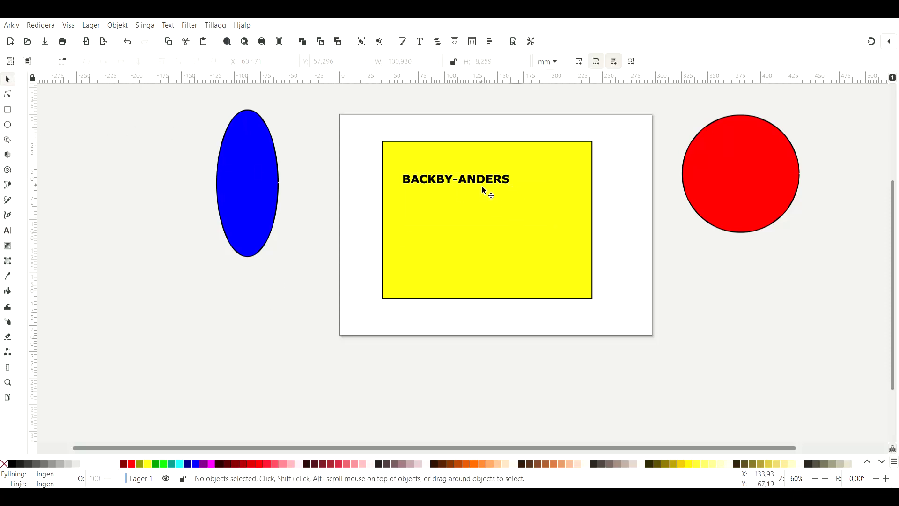
click(466, 180)
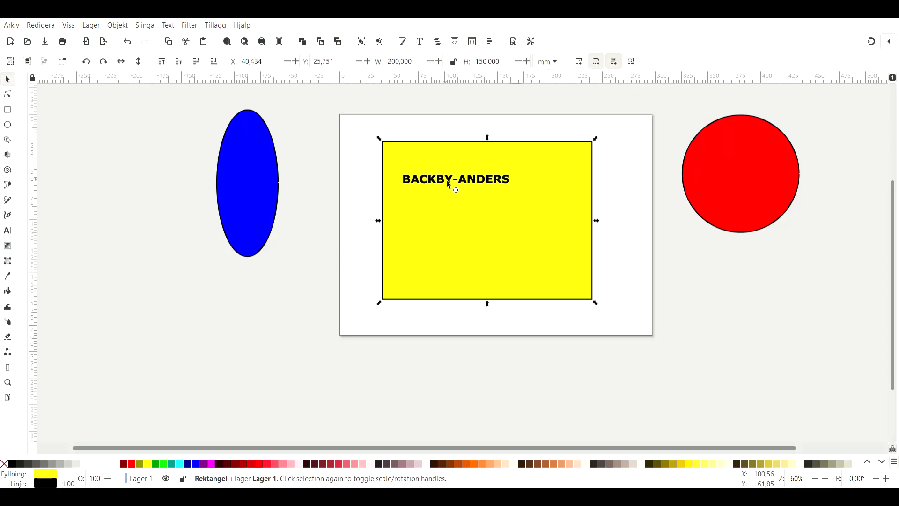
click(445, 177)
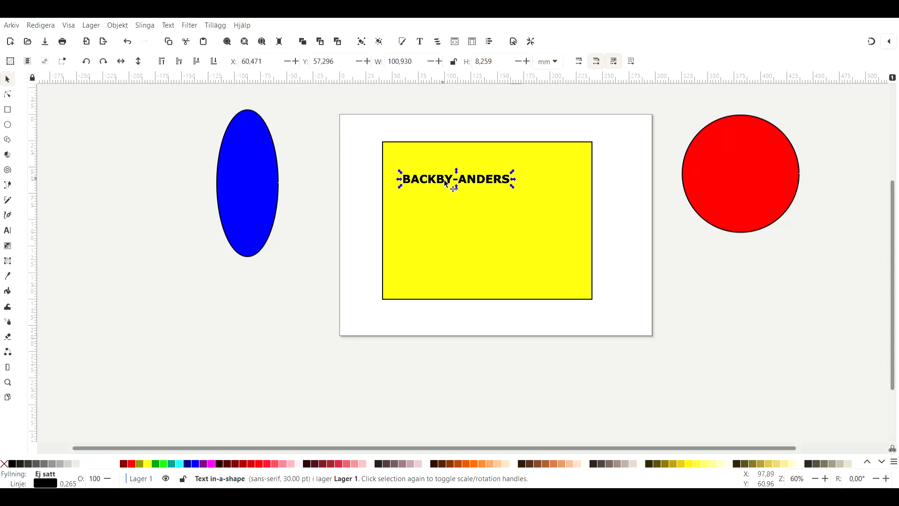
drag(444, 178, 229, 307)
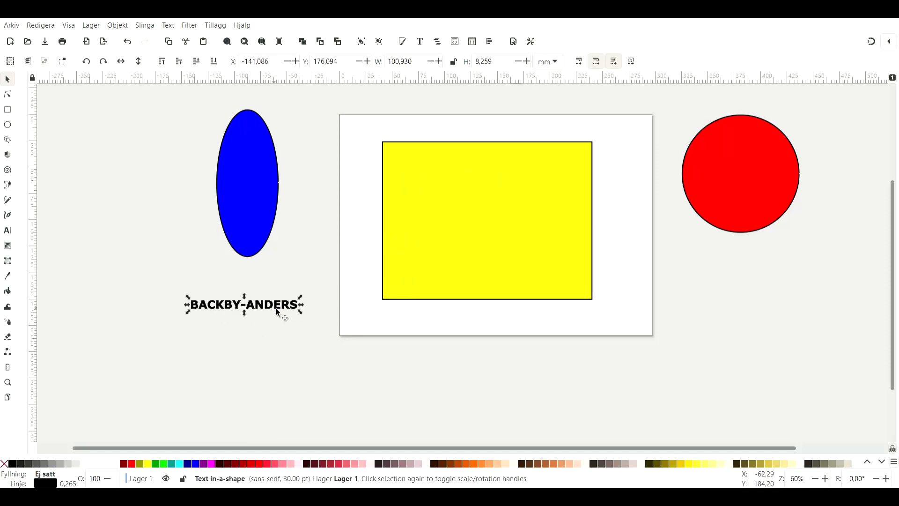
- Enlarge the text to about 179 by 19 mm and move it back onto the middle of the yellow rectangle
drag(302, 313, 384, 325)
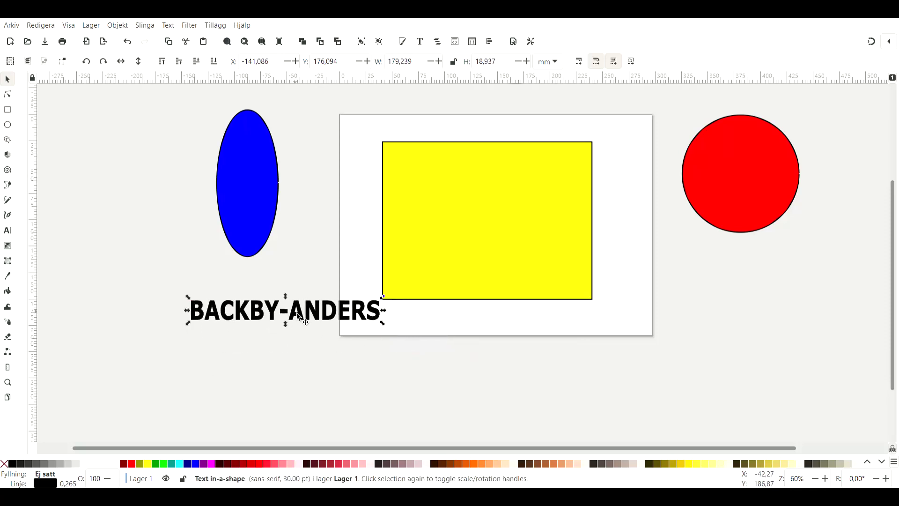
drag(307, 317, 505, 213)
click(484, 253)
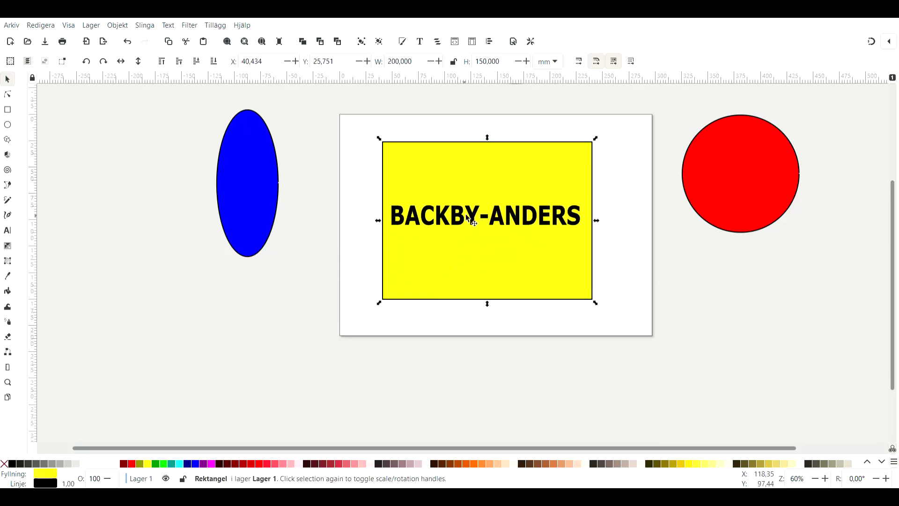
- Move the text slightly upward in the yellow rectangle to about X 51, Y 80 mm, and try to ungroup it
click(461, 217)
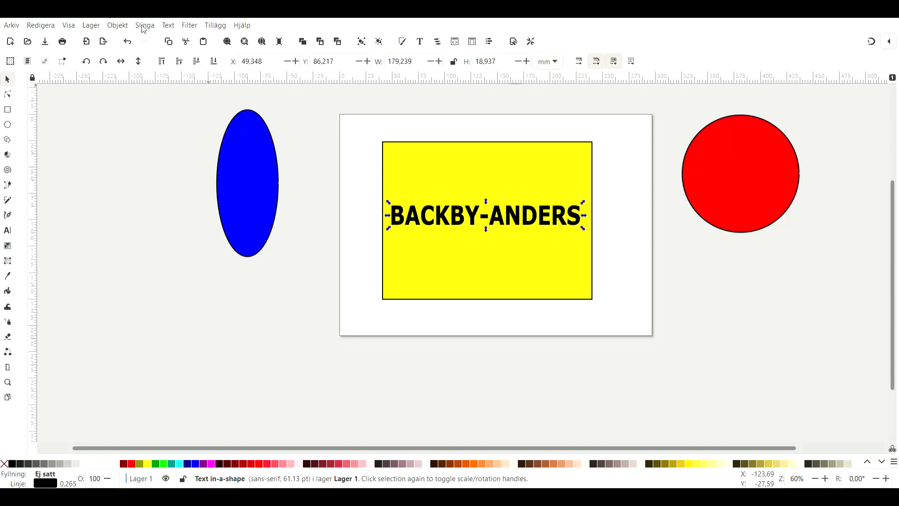
click(450, 217)
click(412, 395)
click(405, 222)
mouse_move(404, 222)
mouse_down()
mouse_move(415, 203)
mouse_move(406, 211)
mouse_up()
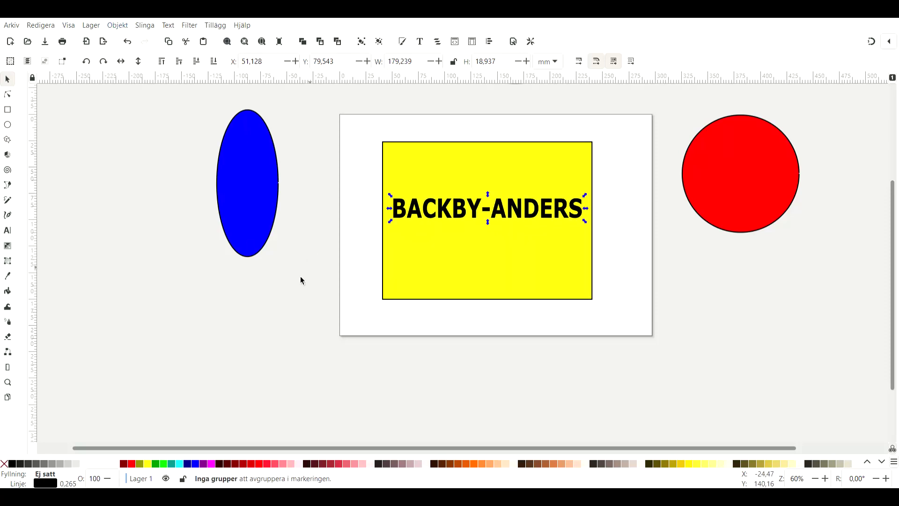
key(Escape)
click(403, 211)
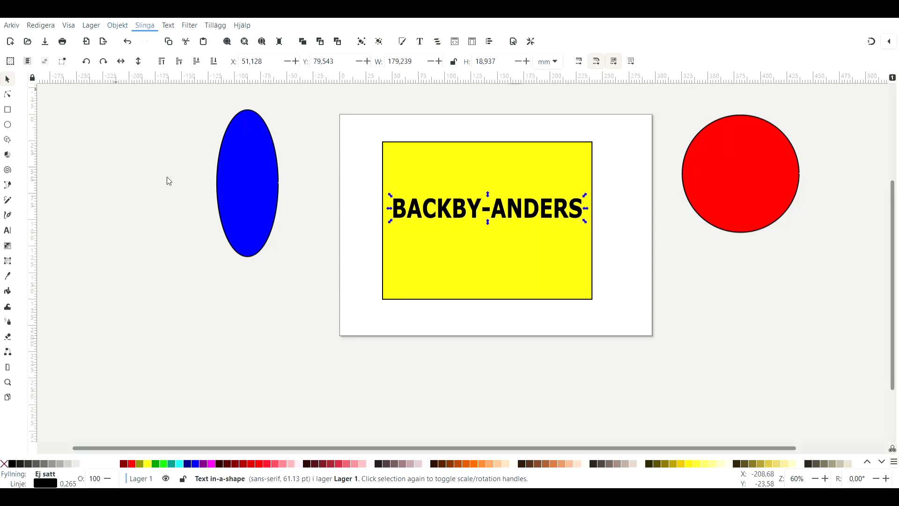
click(311, 309)
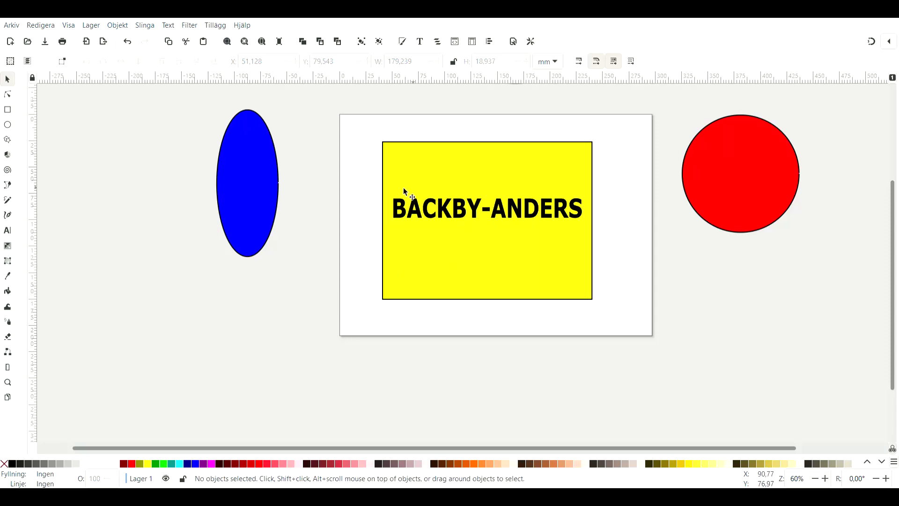
click(403, 215)
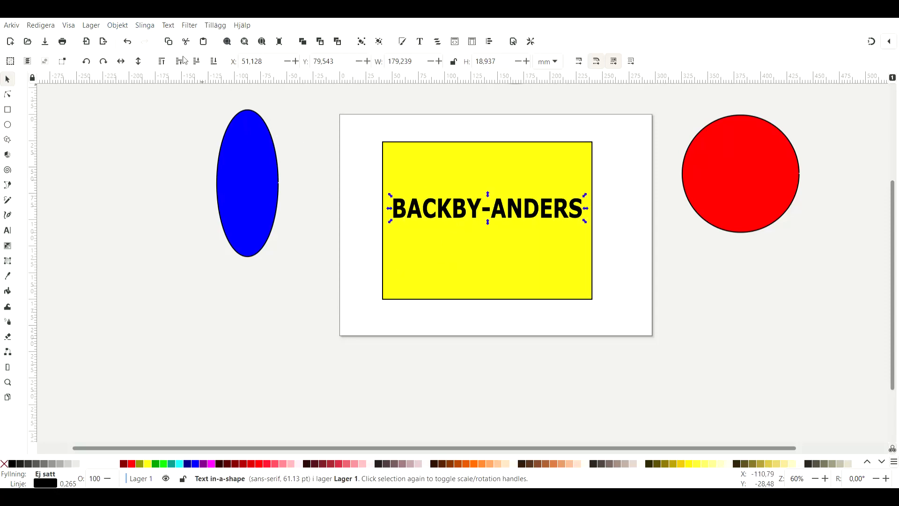
click(156, 219)
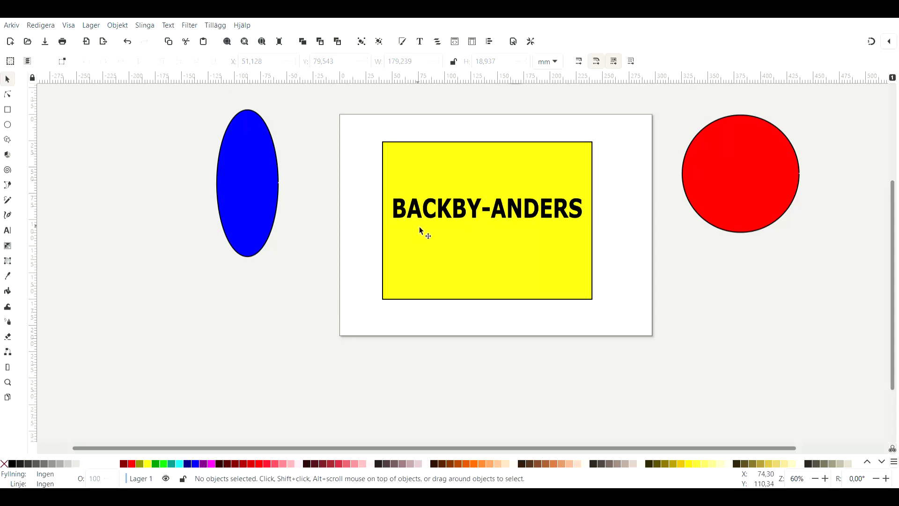
- Inspect the nodes of the text's leading letters B and A with the Node tool
click(405, 209)
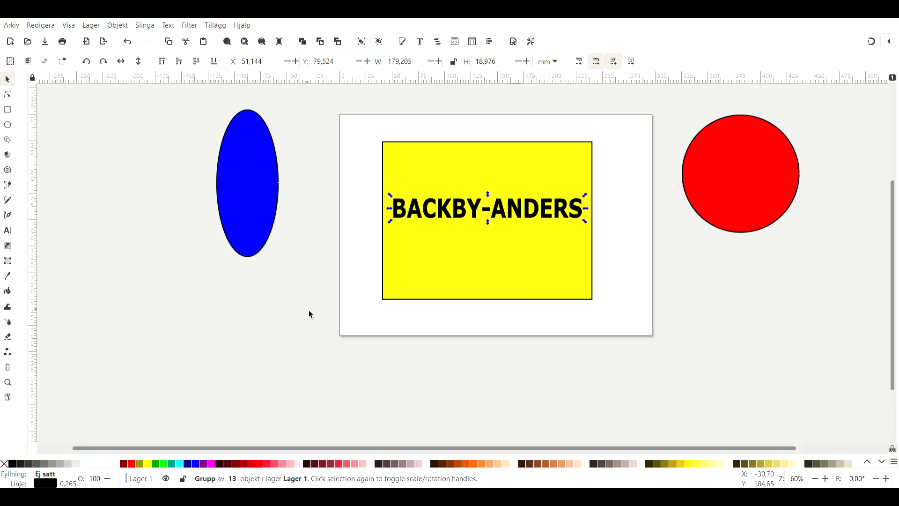
key(Escape)
click(403, 214)
click(10, 96)
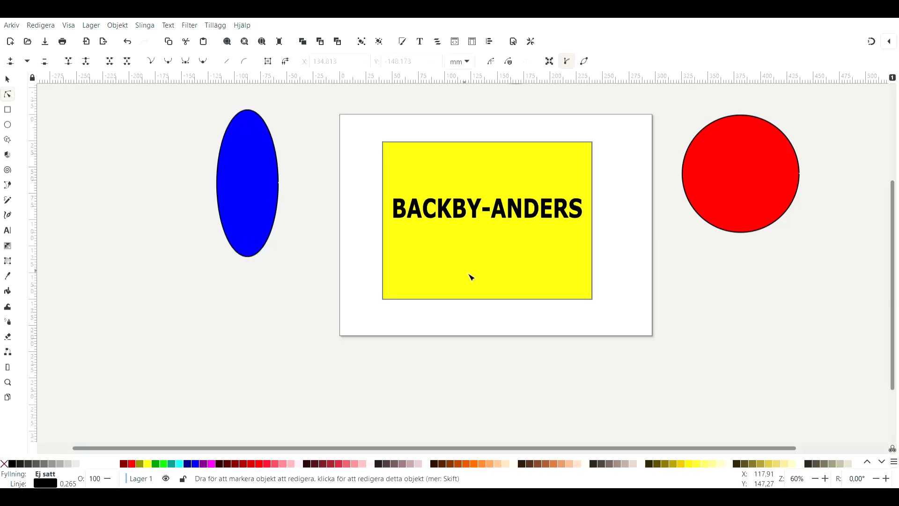
scroll(432, 230, up, 3)
click(377, 199)
click(357, 189)
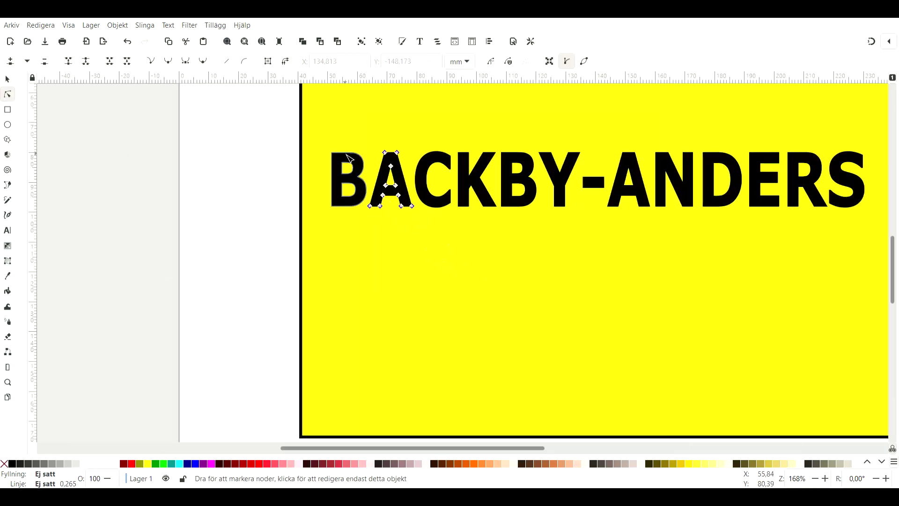
click(185, 176)
- Select the text group and try to break it apart as a path
click(8, 79)
click(338, 176)
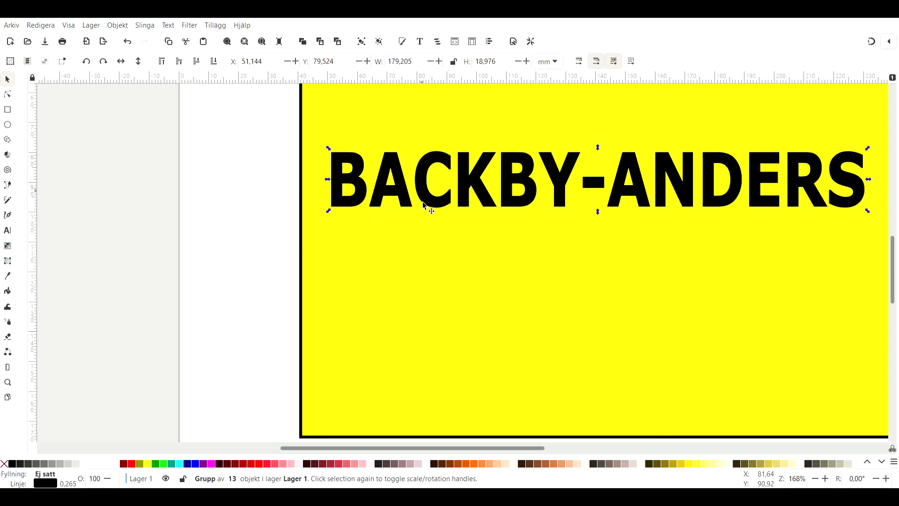
click(149, 31)
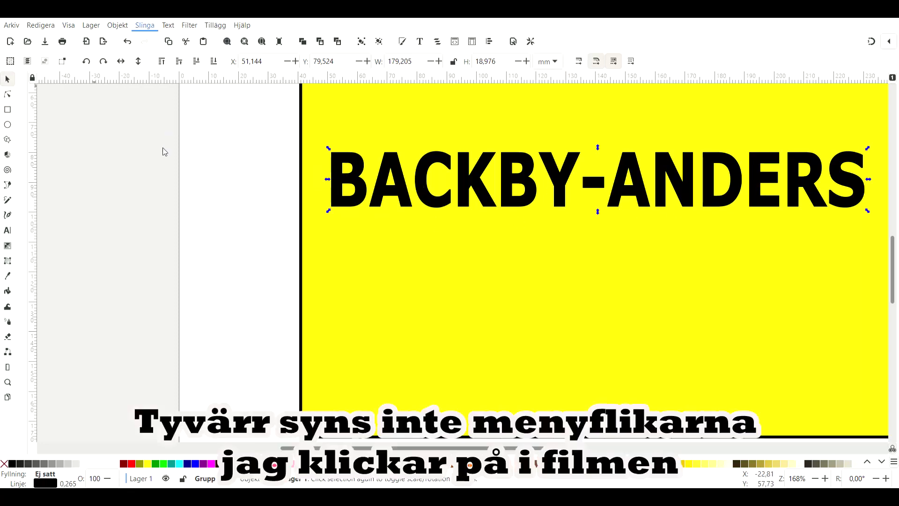
click(157, 177)
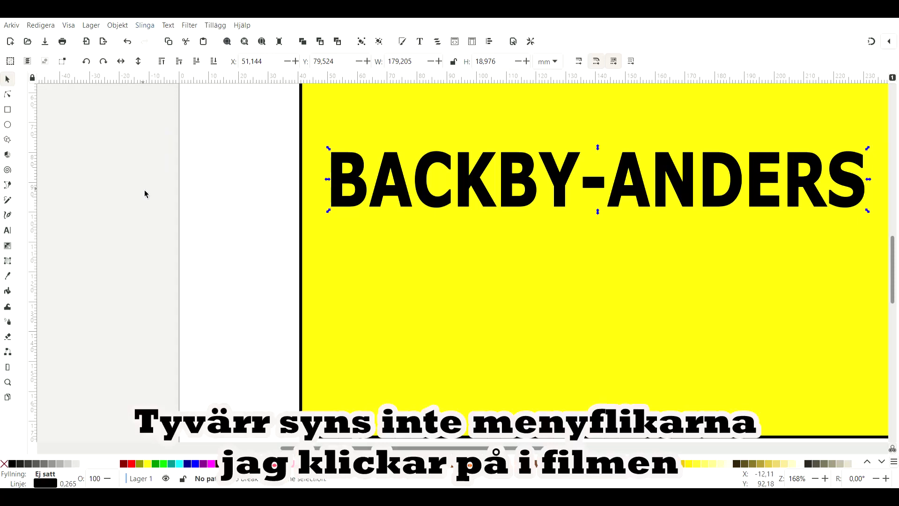
- Ungroup the text on the yellow rectangle into separate letter objects and deselect them
click(341, 226)
click(347, 181)
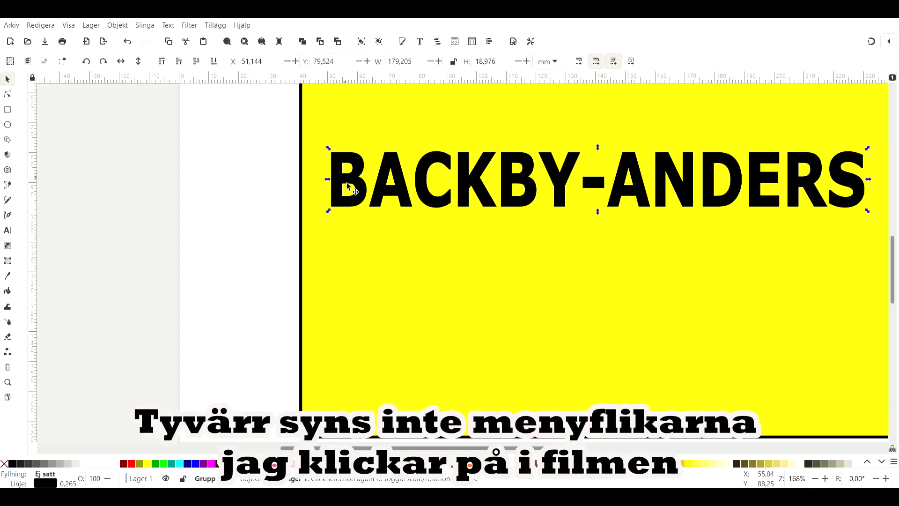
click(114, 27)
click(125, 133)
click(244, 188)
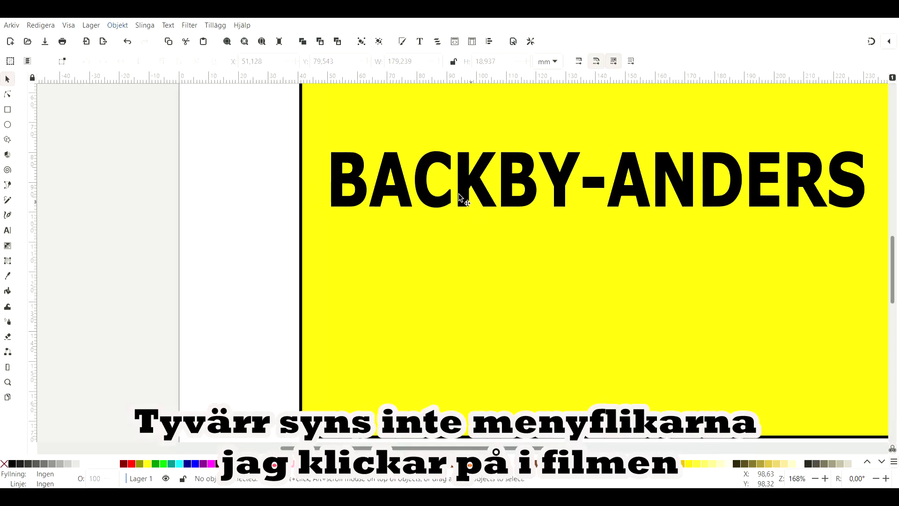
- Select the first letter B alone and move it up to about X 52, Y 67 mm
click(341, 184)
click(135, 173)
click(352, 186)
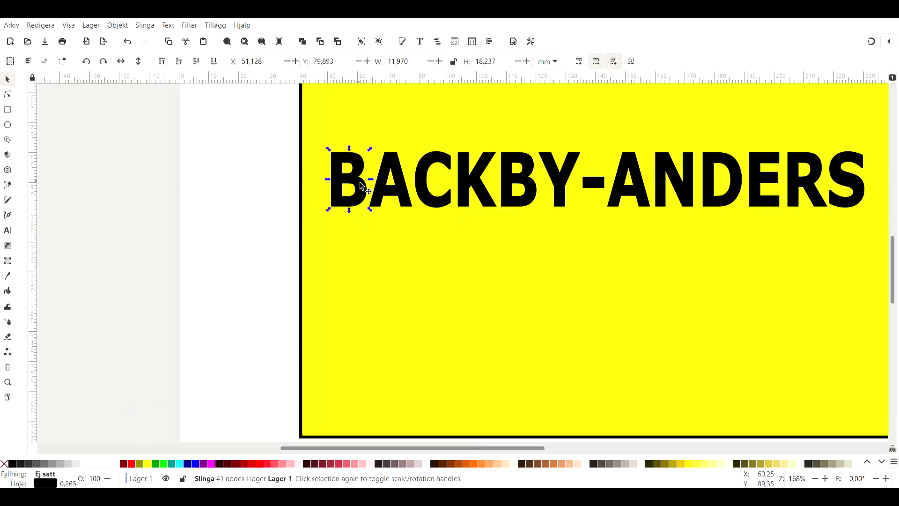
drag(360, 186, 363, 142)
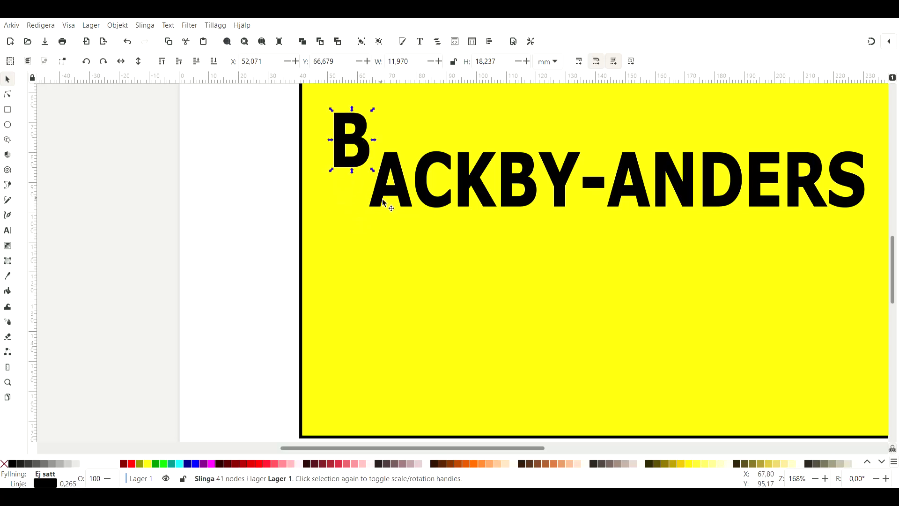
- Move the yellow rectangle out from behind the letters to about X -124, Y 146 mm
ctrl+scroll(390, 265, down, 2)
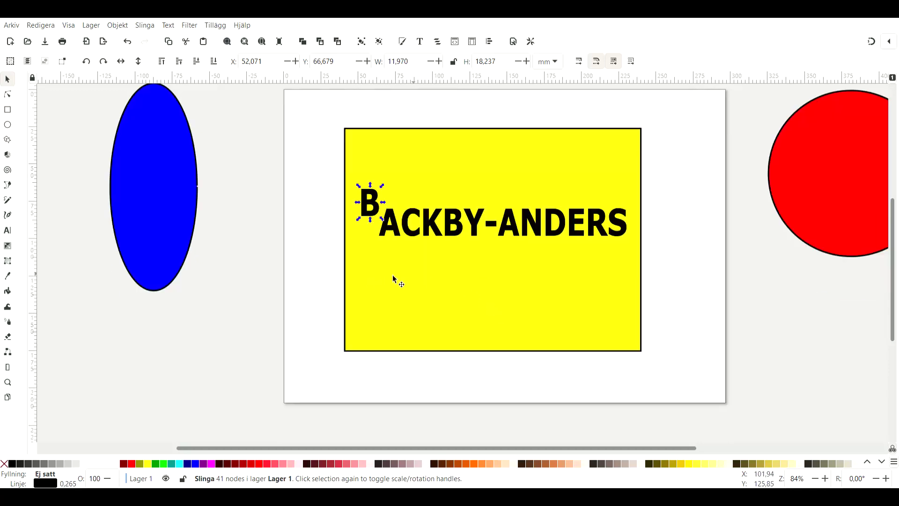
click(213, 249)
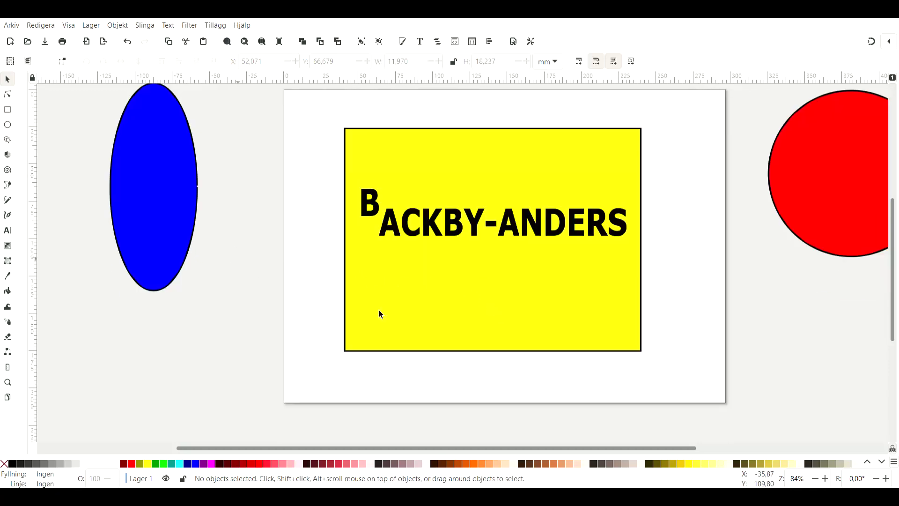
click(475, 229)
click(523, 269)
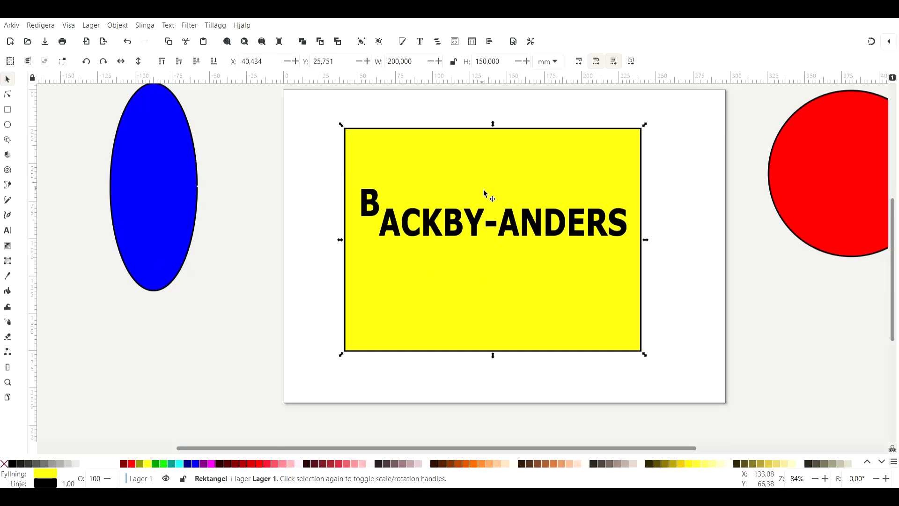
drag(492, 196, 248, 373)
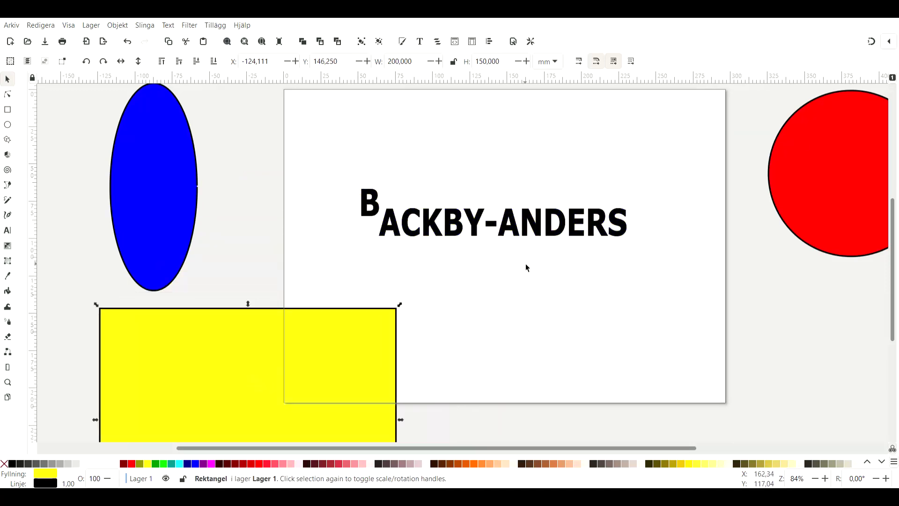
- Shift the six letters after the hyphen to the right, and move the hyphen to about X 145, Y 86 mm
drag(494, 186, 639, 252)
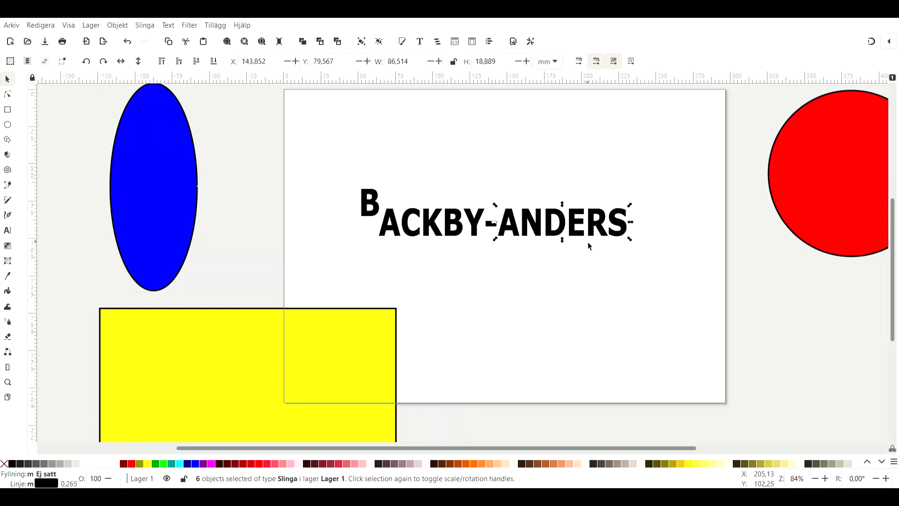
drag(546, 236, 568, 232)
click(499, 227)
drag(495, 229, 512, 224)
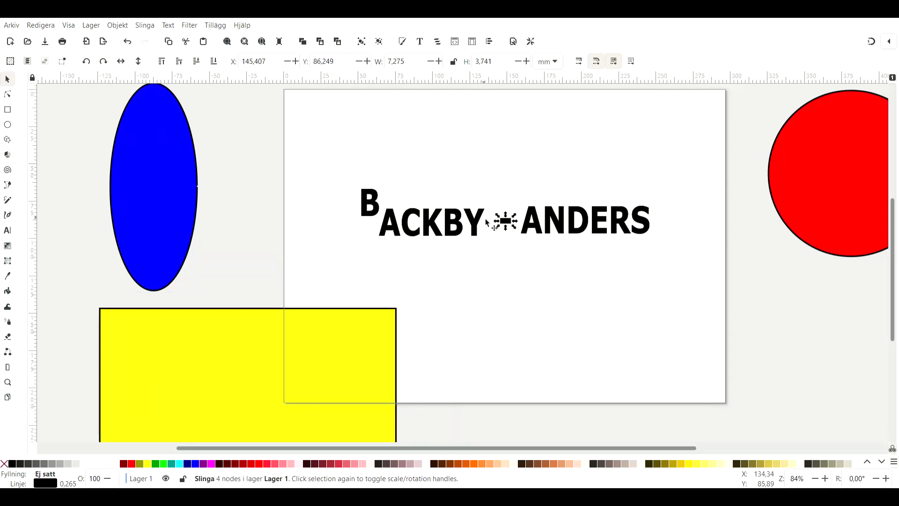
- Rotate the letter Y about 90° clockwise and deselect it
click(482, 220)
click(481, 219)
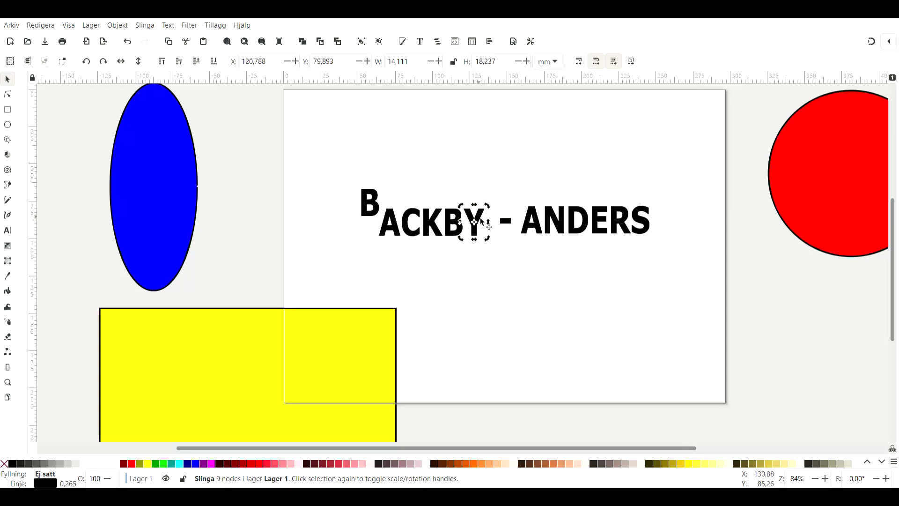
drag(490, 207, 496, 237)
click(503, 274)
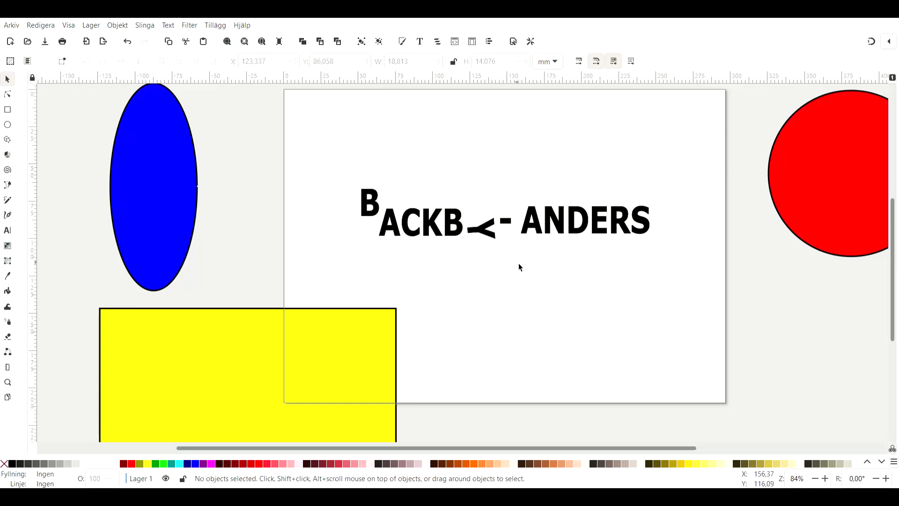
- Rotate the letter A after the hyphen until it stands upside down, and deselect it
click(542, 226)
click(542, 217)
drag(545, 203, 515, 247)
click(465, 210)
- Select single letters of the text one at a time to check that each is a separate object
scroll(473, 262, down, 5)
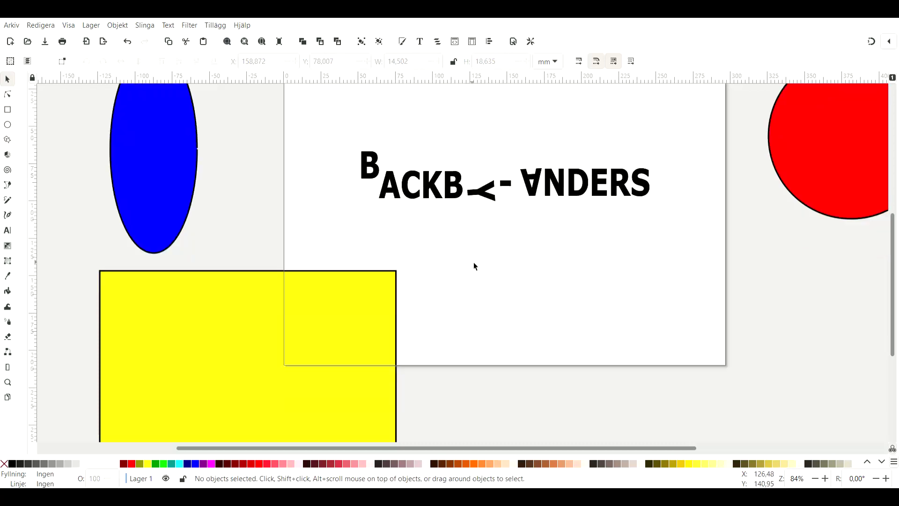
ctrl+scroll(494, 254, down, 2)
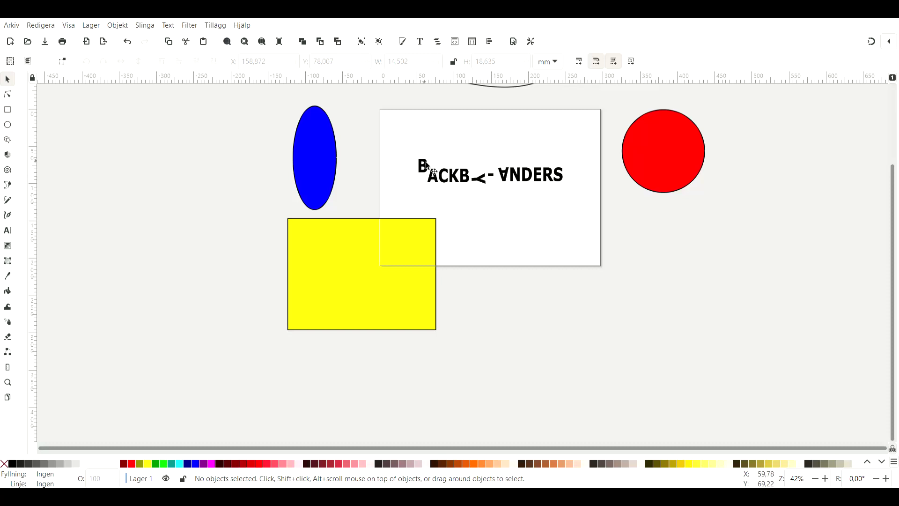
ctrl+scroll(424, 165, up, 2)
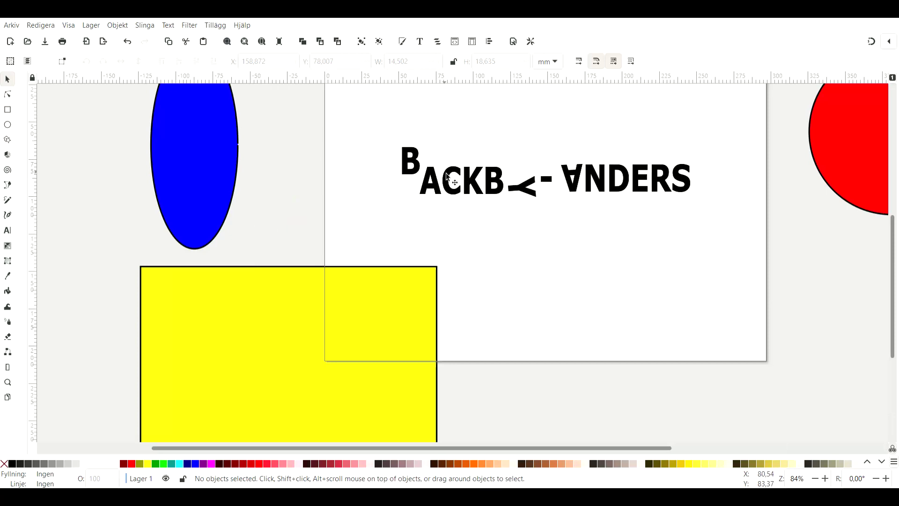
click(435, 190)
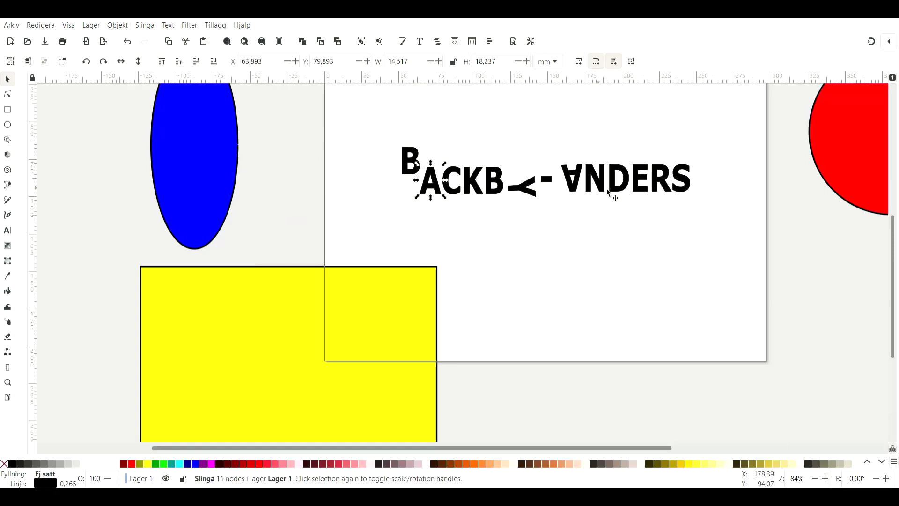
scroll(439, 202, down, 2)
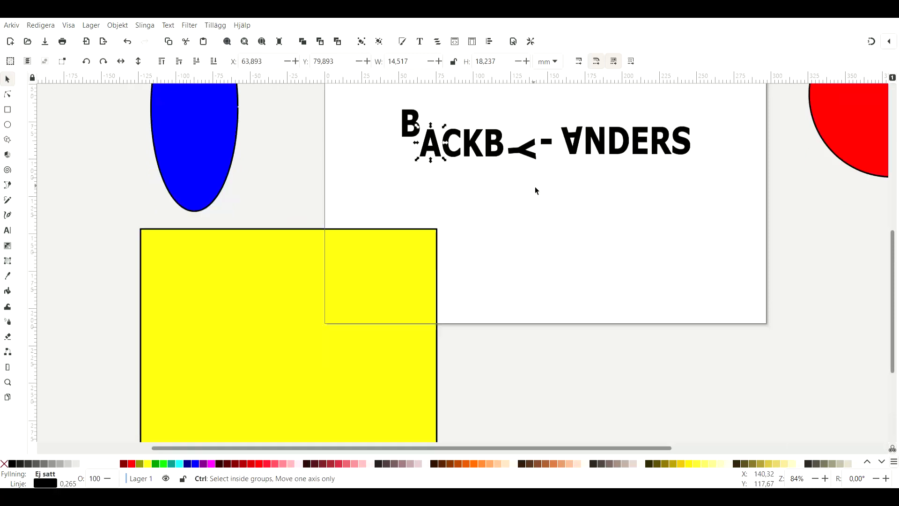
scroll(535, 186, down, 2)
click(546, 160)
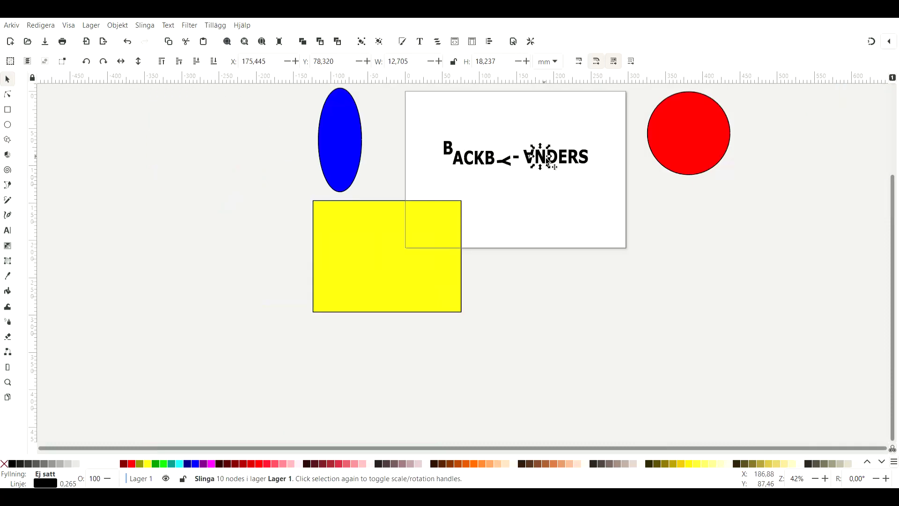
click(539, 173)
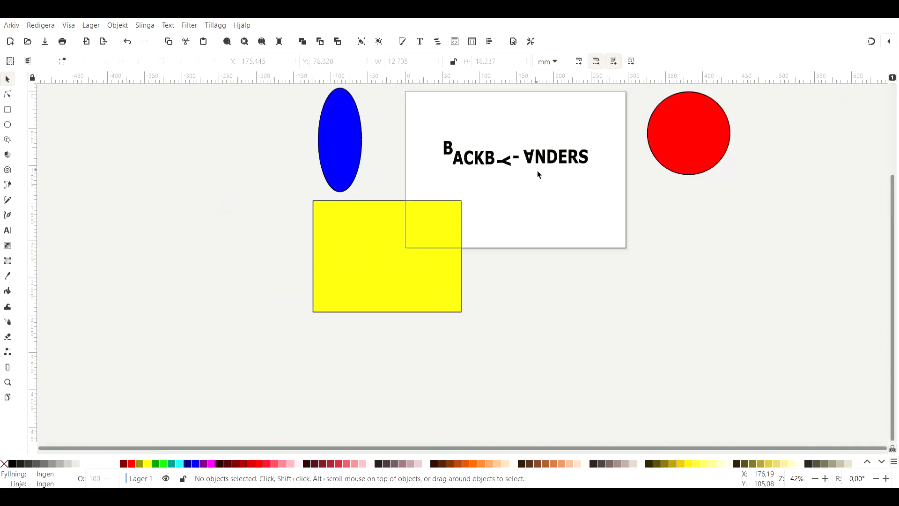
- Fill the raised first letter B with red
click(468, 164)
click(452, 146)
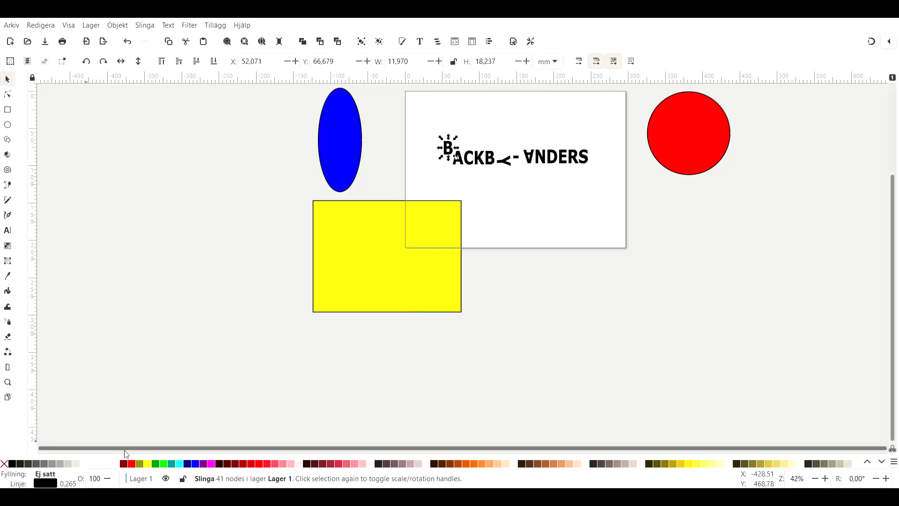
click(132, 464)
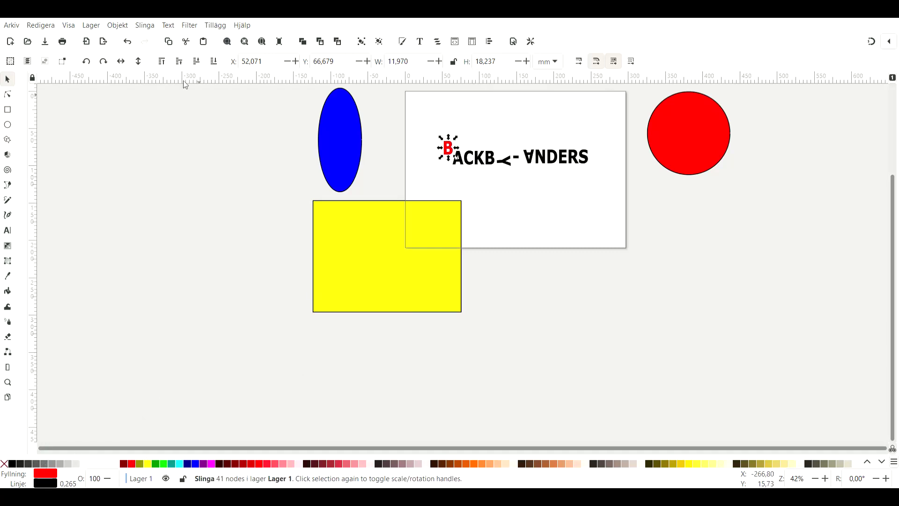
- Undo the edits to the letters and the rectangle, back to the still grouped text on the yellow rectangle
click(127, 42)
click(127, 42)
click(127, 42)
click(127, 42)
click(126, 42)
click(127, 43)
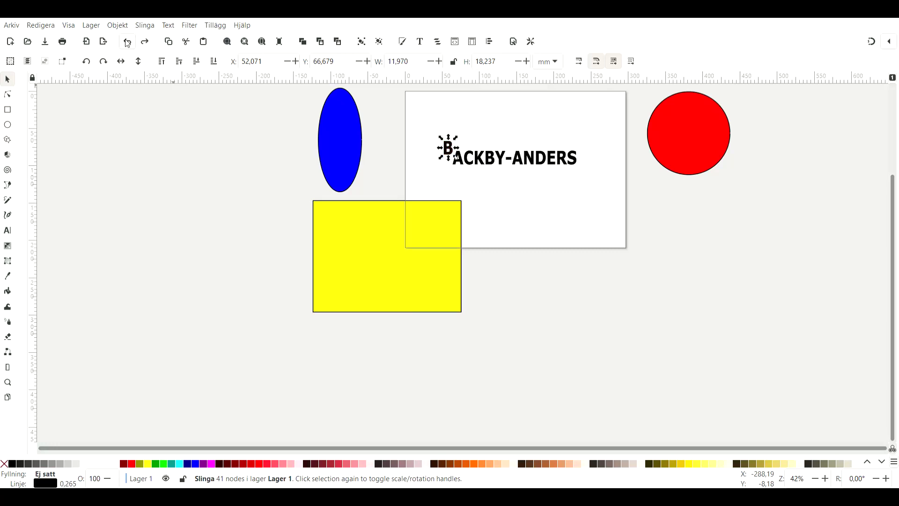
click(127, 42)
click(127, 42)
click(127, 43)
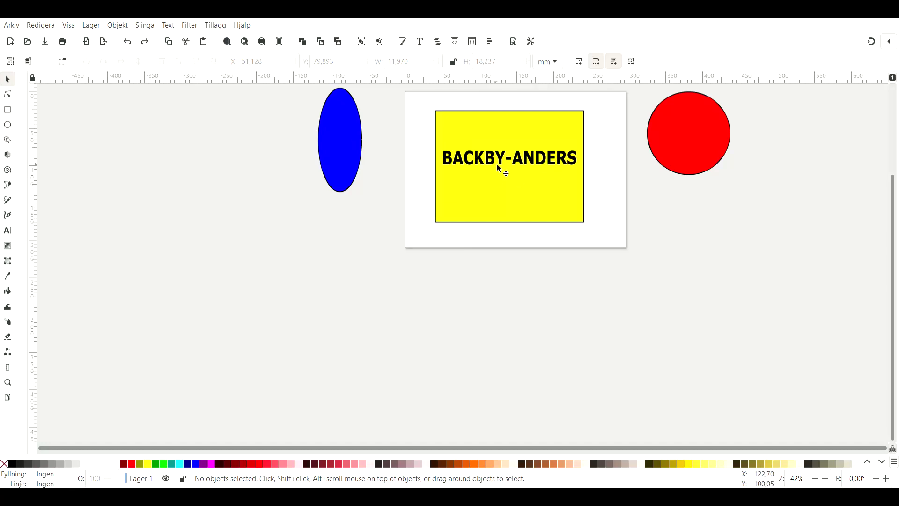
- Move the text group below the page to about X -24, Y 259 mm, and try to select its letters with the Text tool
click(496, 163)
drag(498, 161, 443, 295)
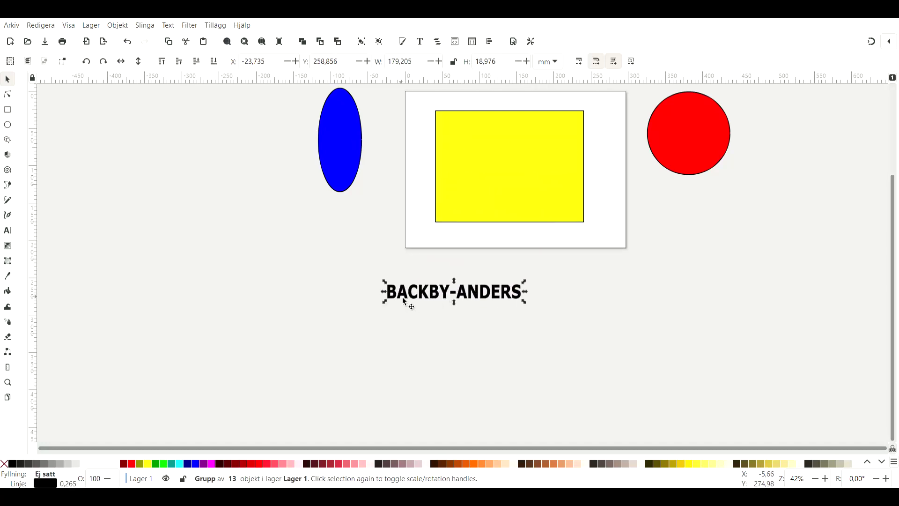
double_click(392, 296)
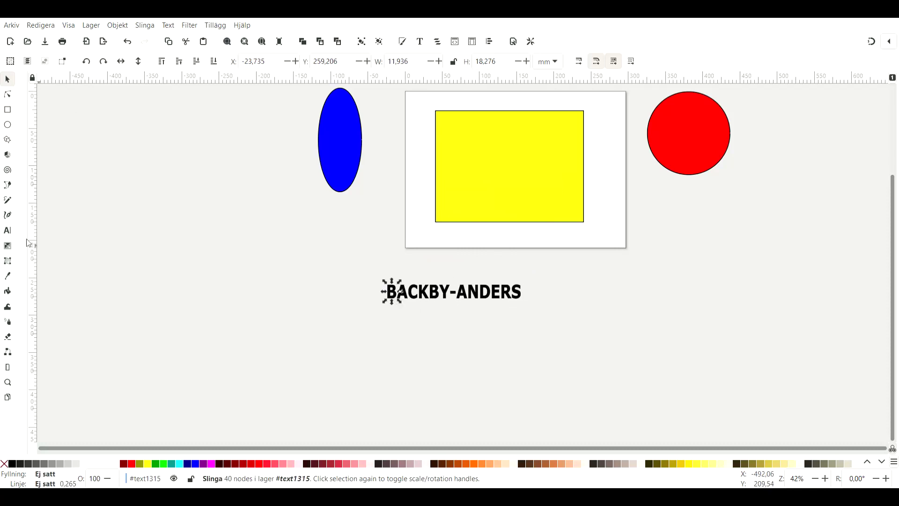
click(8, 230)
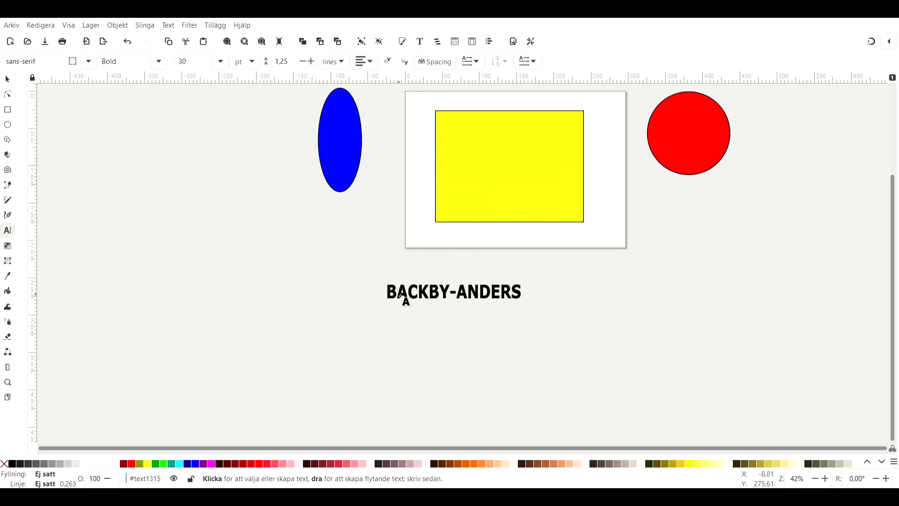
drag(387, 289, 466, 295)
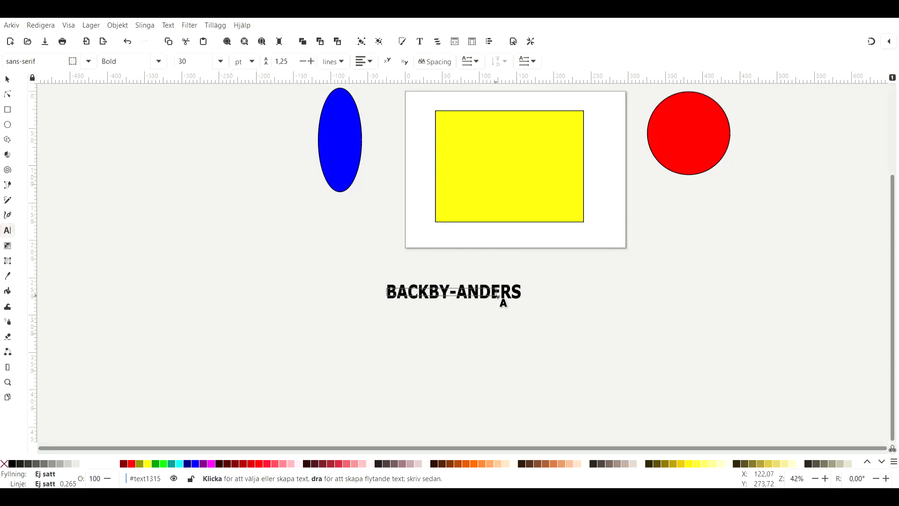
- Undo the text's moves, path conversion and enlargement, back to the small text below the blue ellipse
click(128, 42)
click(128, 43)
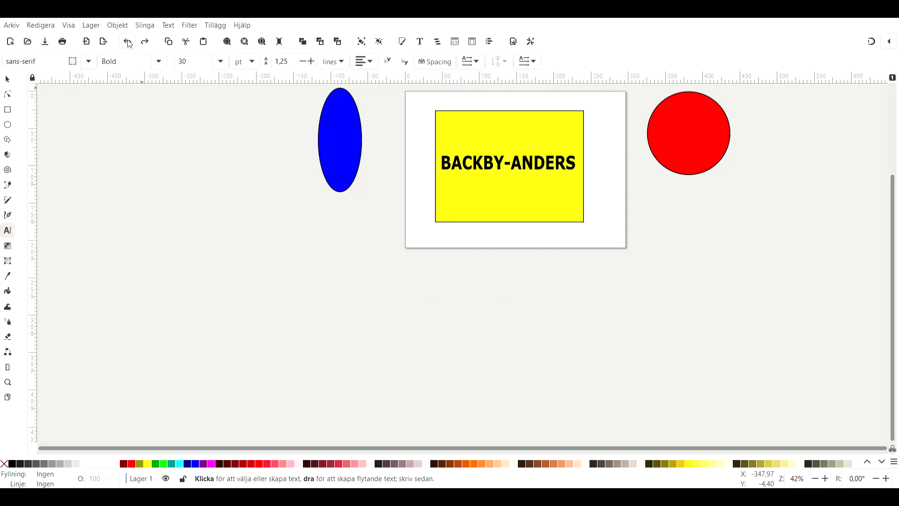
click(129, 43)
click(130, 44)
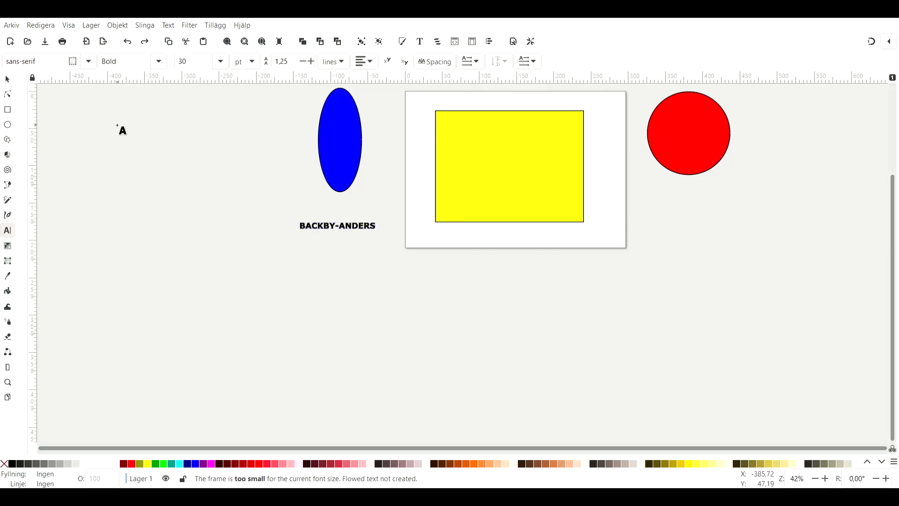
- Change the font of the whole text below the blue ellipse to Elephant in the Text and Font settings
scroll(363, 233, up, 4)
scroll(363, 233, up, 2)
scroll(381, 233, down, 4)
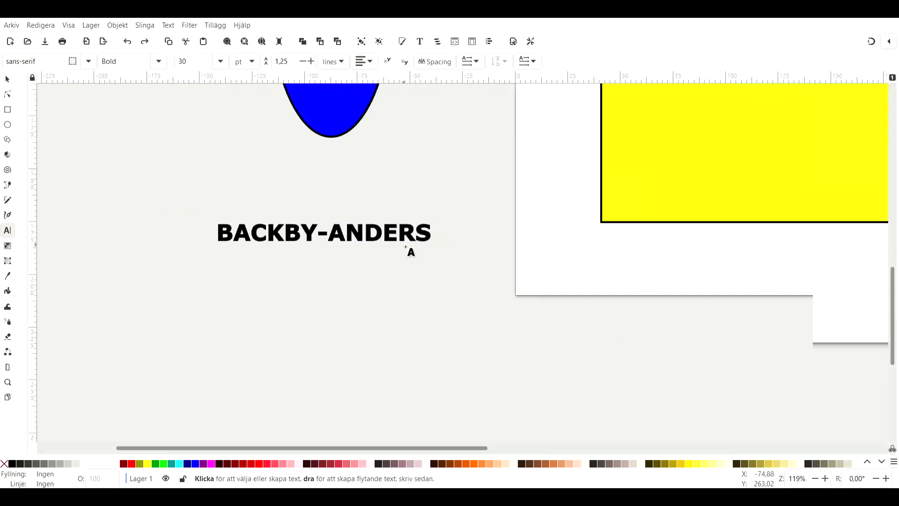
drag(226, 240, 432, 239)
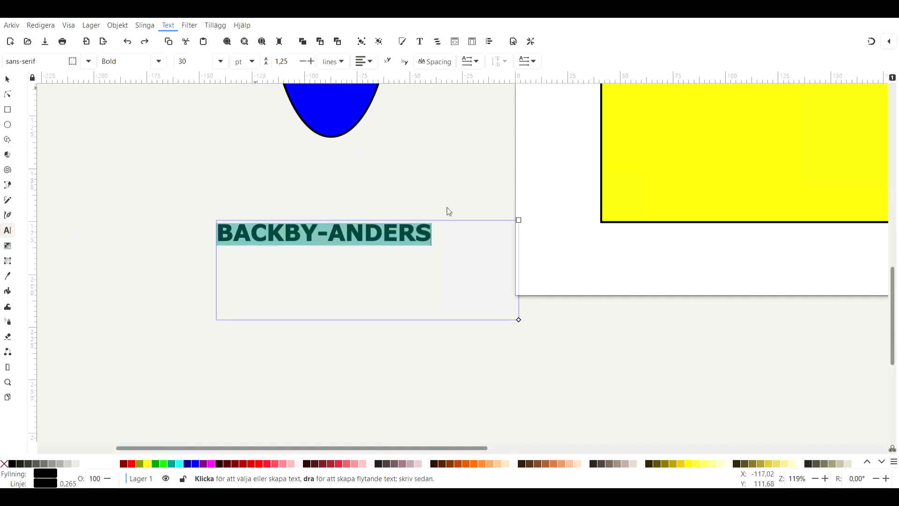
key(ctrl+shift+t)
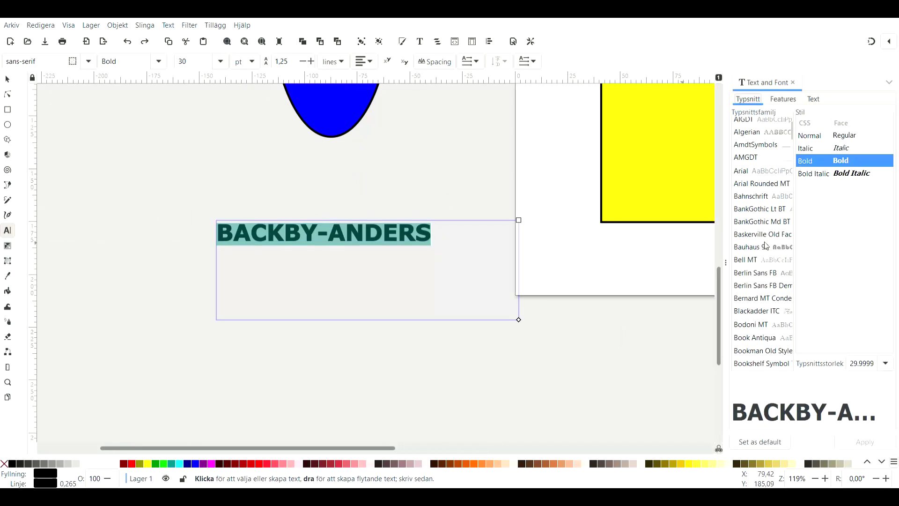
scroll(767, 304, down, 5)
scroll(768, 300, down, 6)
scroll(766, 276, down, 5)
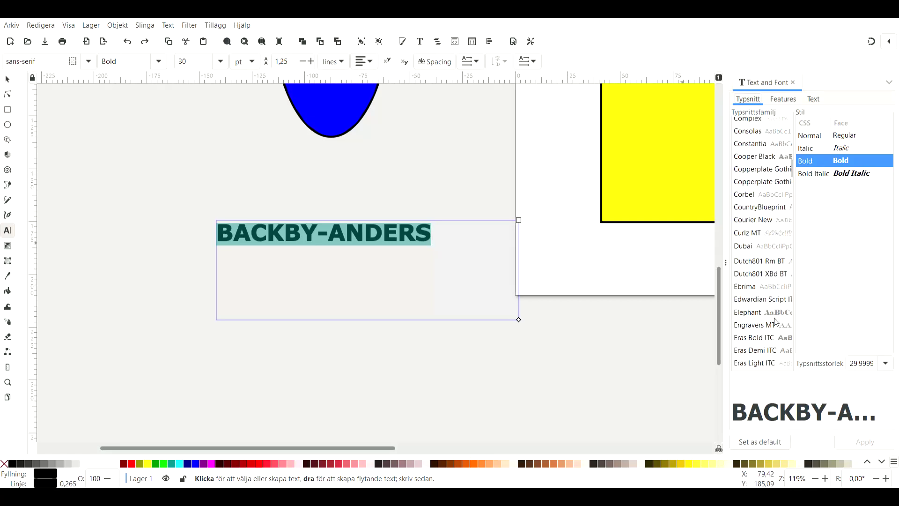
click(775, 320)
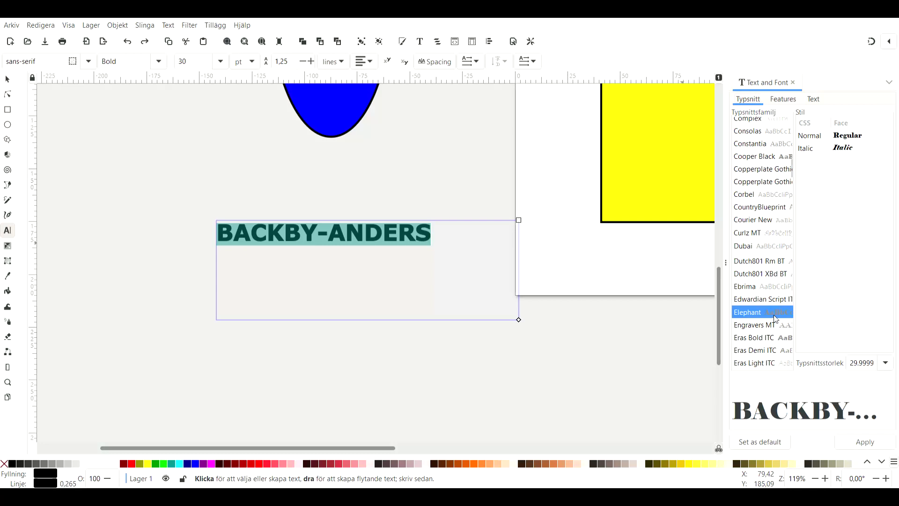
click(866, 442)
click(511, 376)
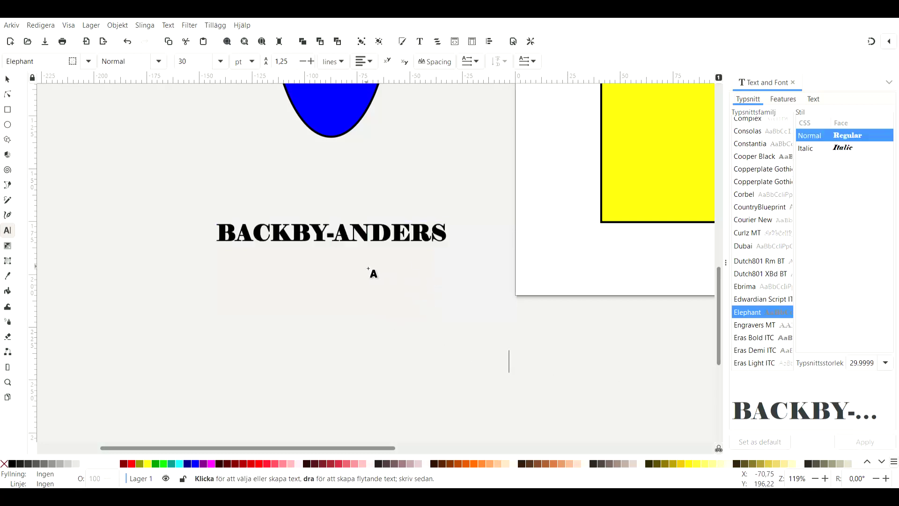
- Stretch the text below the blue ellipse to about 165 mm wide and 24 mm high, then deselect it
click(8, 79)
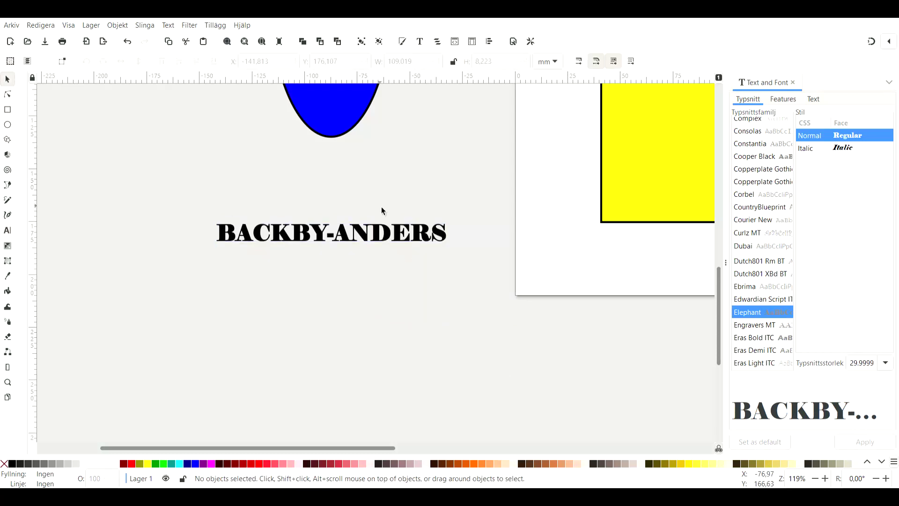
click(392, 233)
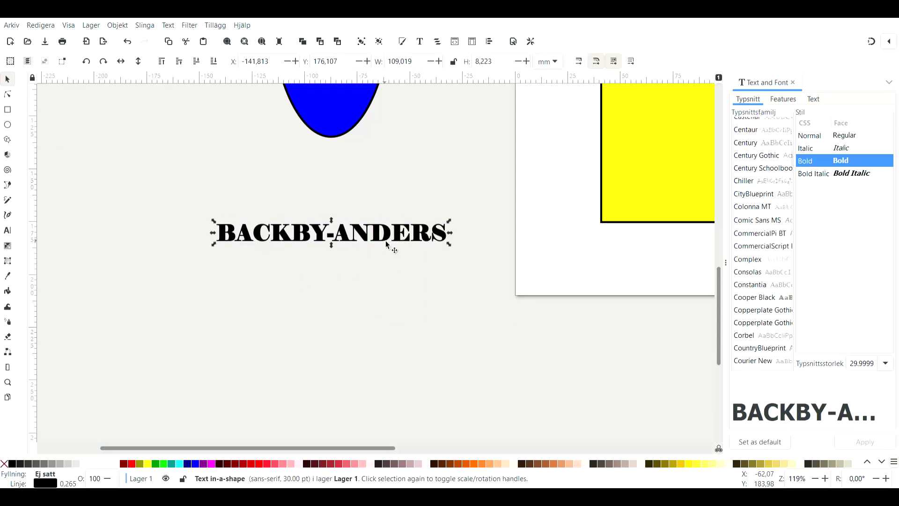
drag(331, 245, 337, 311)
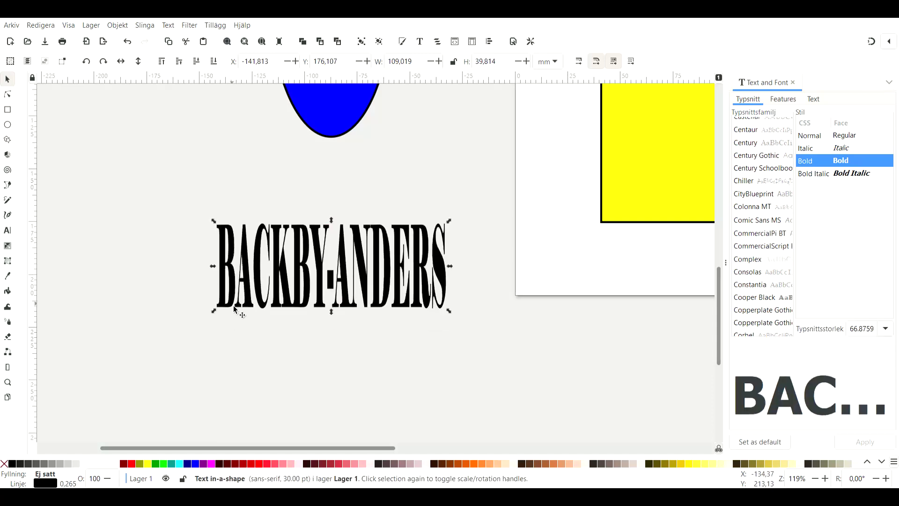
drag(215, 317, 95, 280)
scroll(293, 291, down, 4)
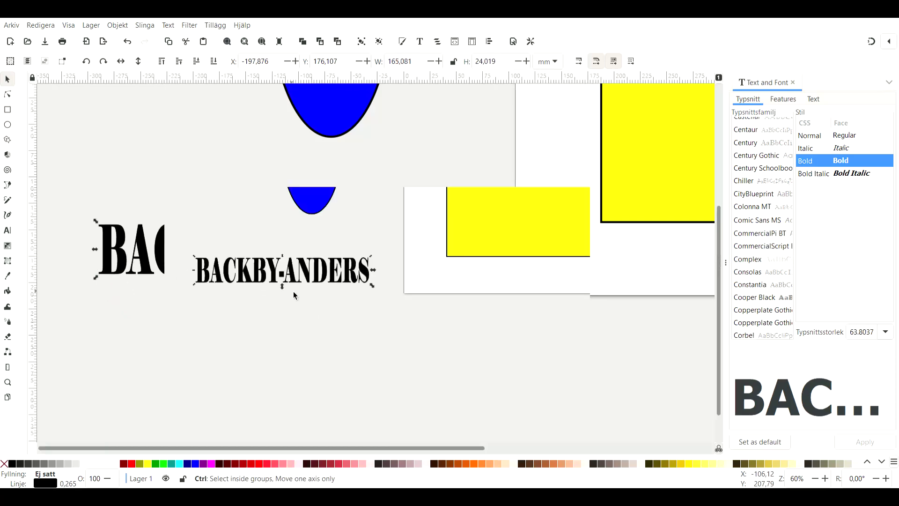
click(437, 328)
scroll(503, 259, down, 2)
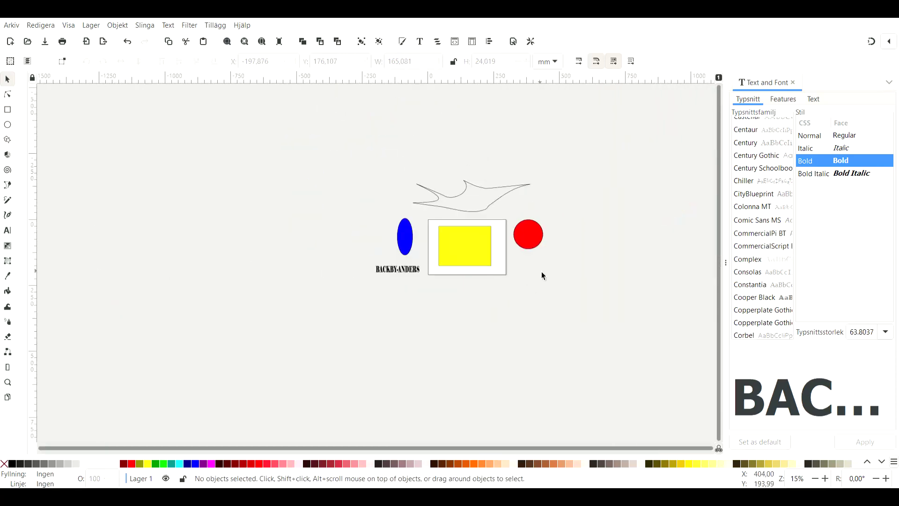
scroll(543, 274, up, 4)
scroll(523, 314, down, 2)
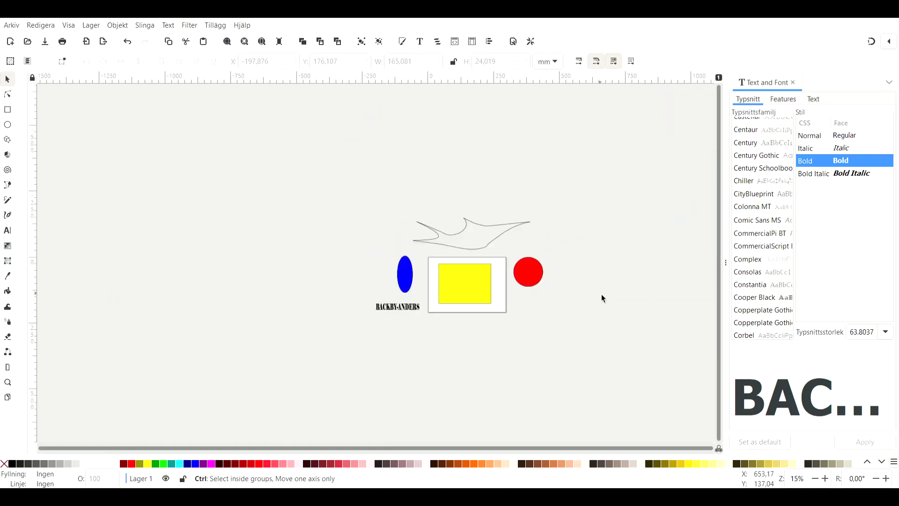
scroll(600, 296, up, 1)
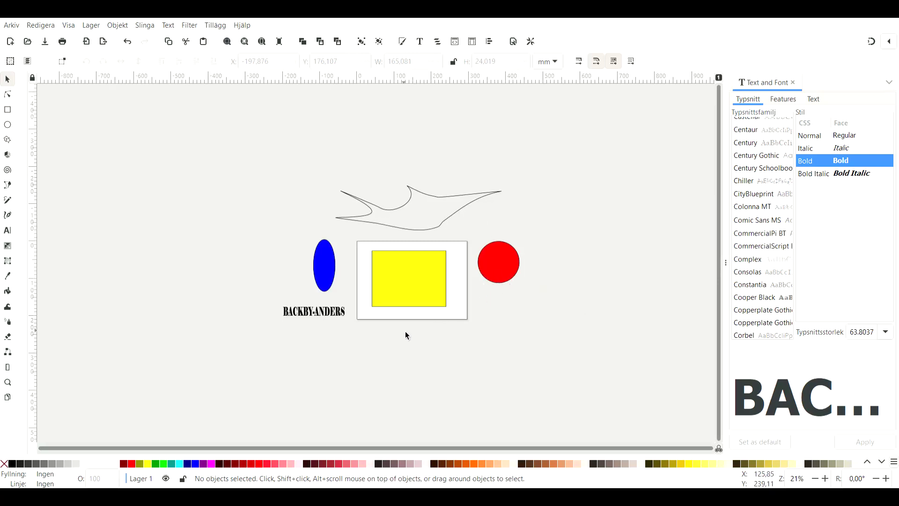
scroll(406, 331, down, 4)
scroll(417, 321, up, 4)
scroll(448, 335, down, 2)
scroll(423, 302, up, 2)
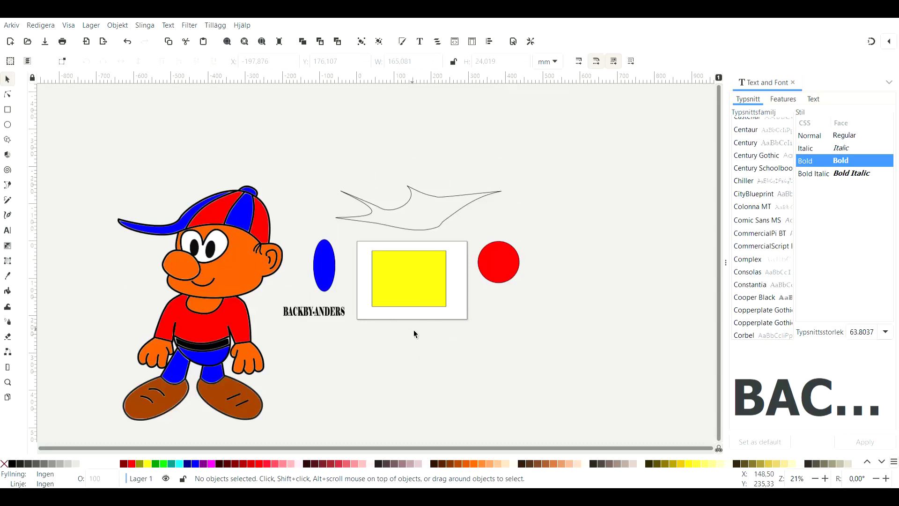
scroll(425, 336, down, 2)
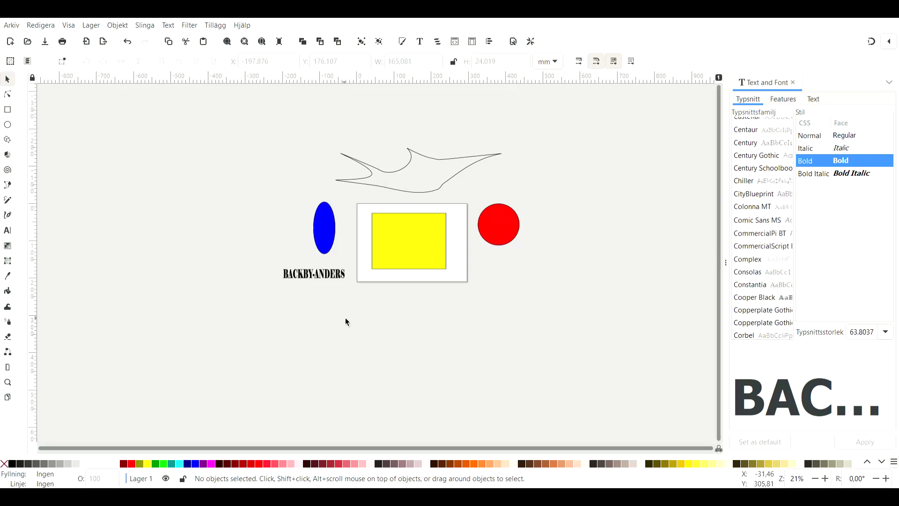
scroll(352, 311, down, 3)
ctrl+scroll(373, 292, up, 2)
ctrl+scroll(374, 293, down, 2)
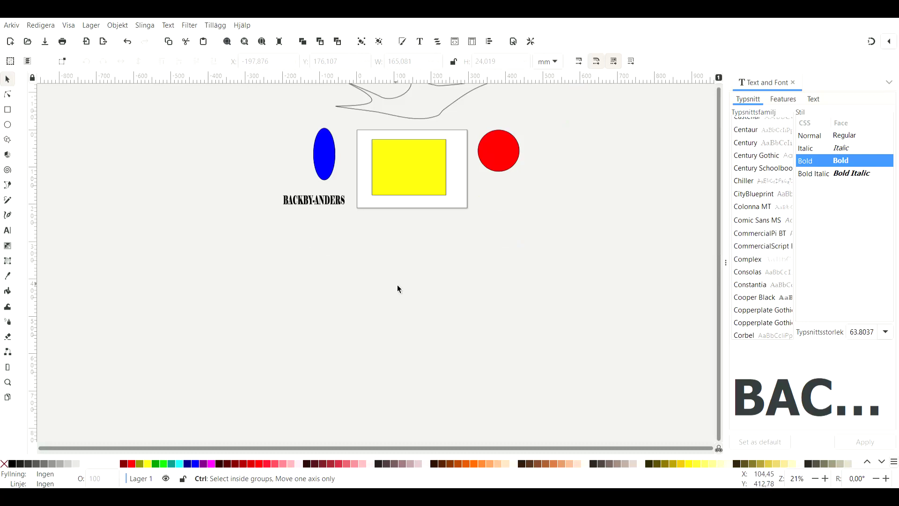
scroll(397, 285, up, 5)
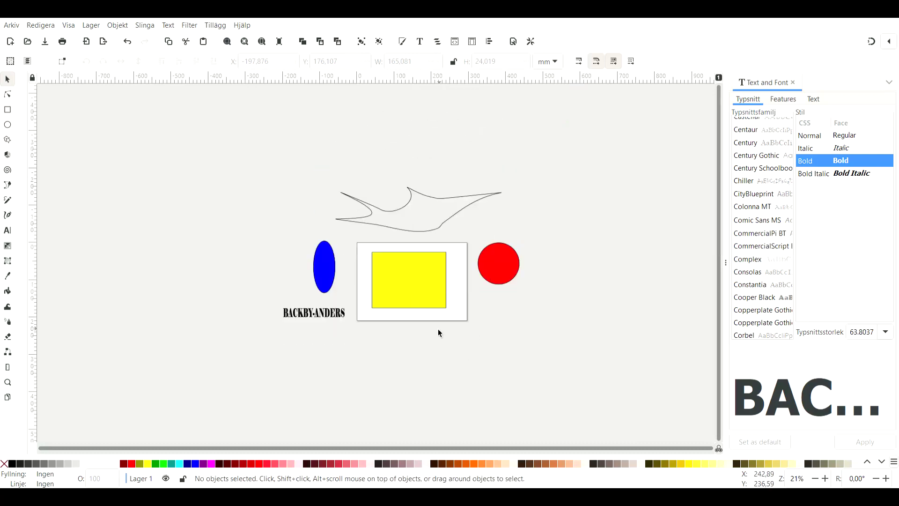
scroll(437, 330, down, 3)
ctrl+scroll(428, 293, up, 2)
scroll(429, 292, up, 5)
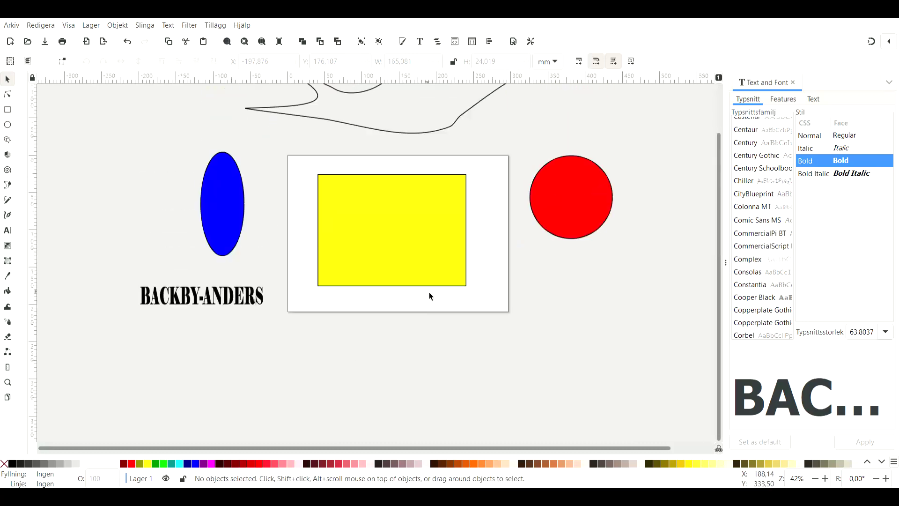
ctrl+scroll(435, 322, down, 1)
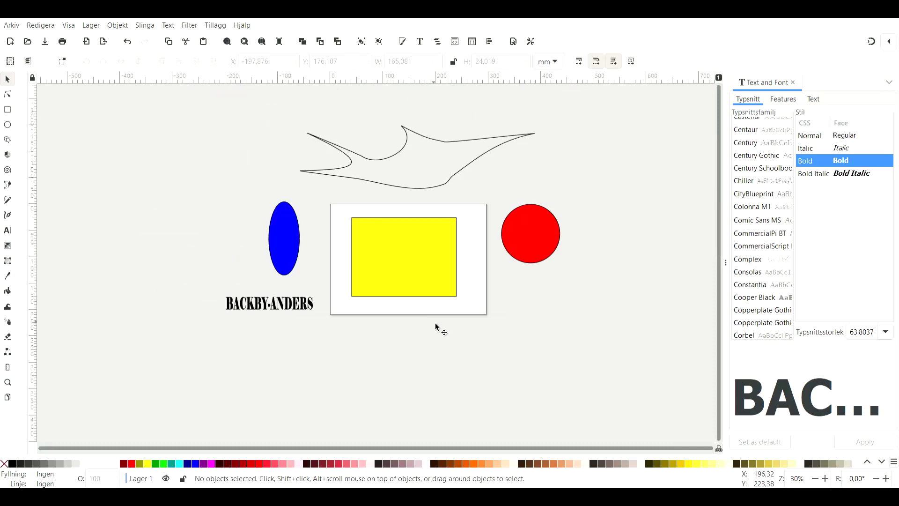